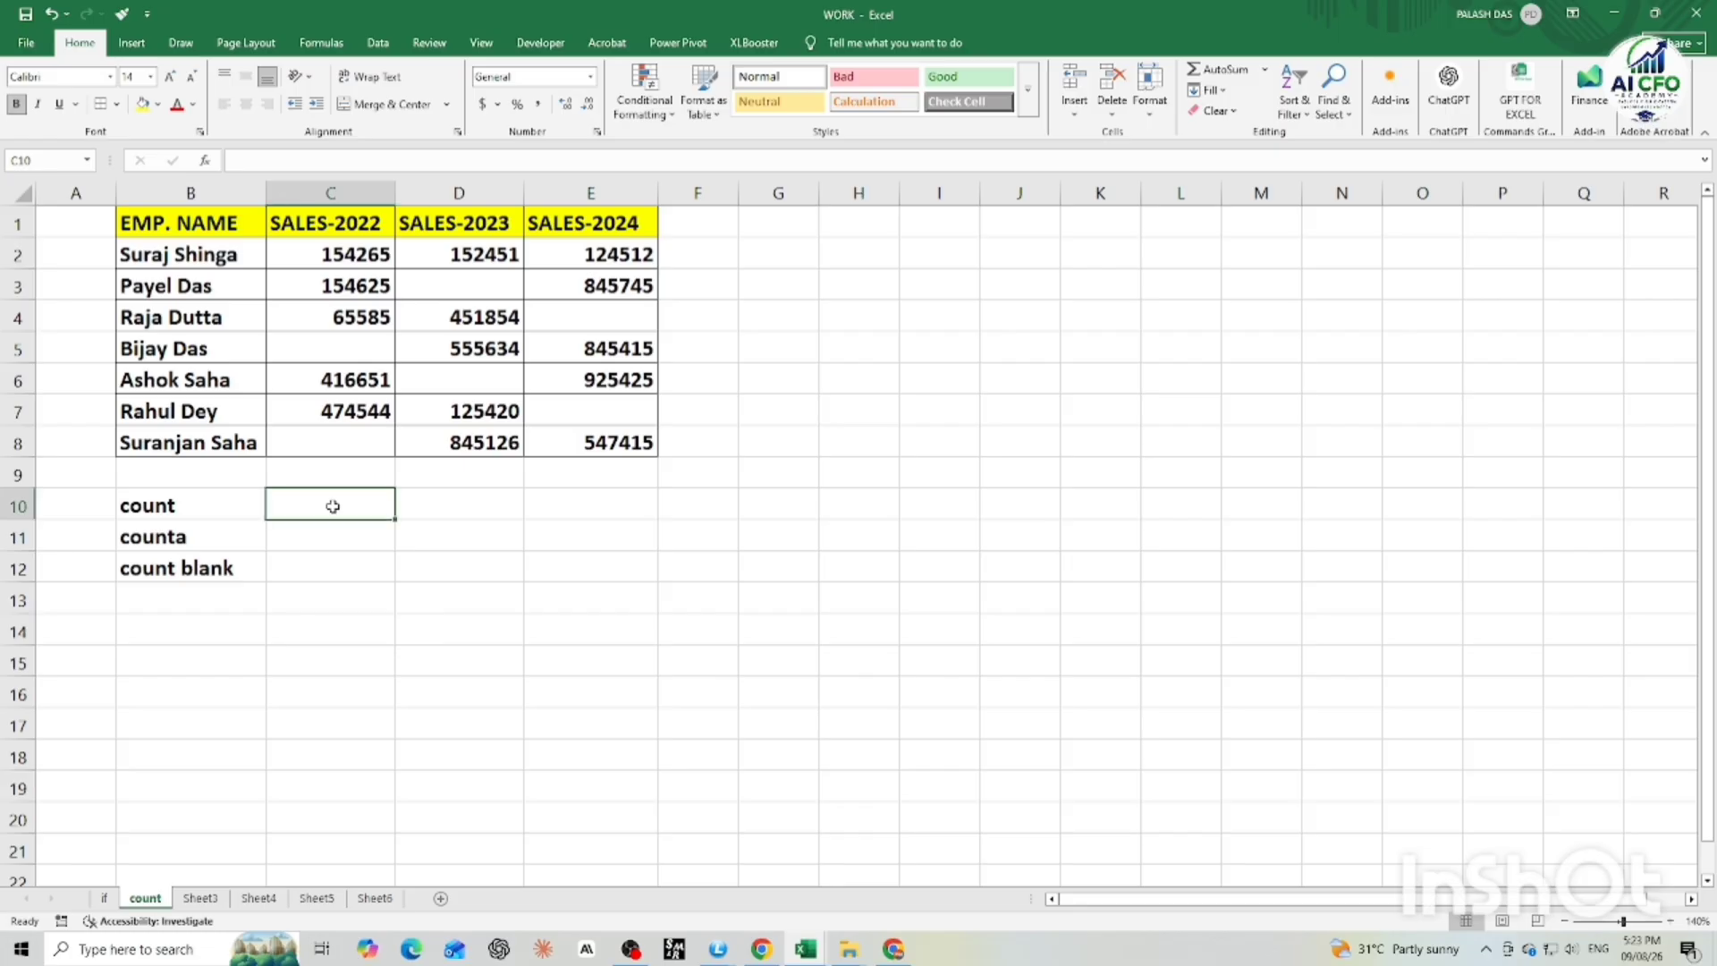
# Step: Enter a COUNT formula over B2:E8 in cell C10, beside the count label
pyautogui.write('=')
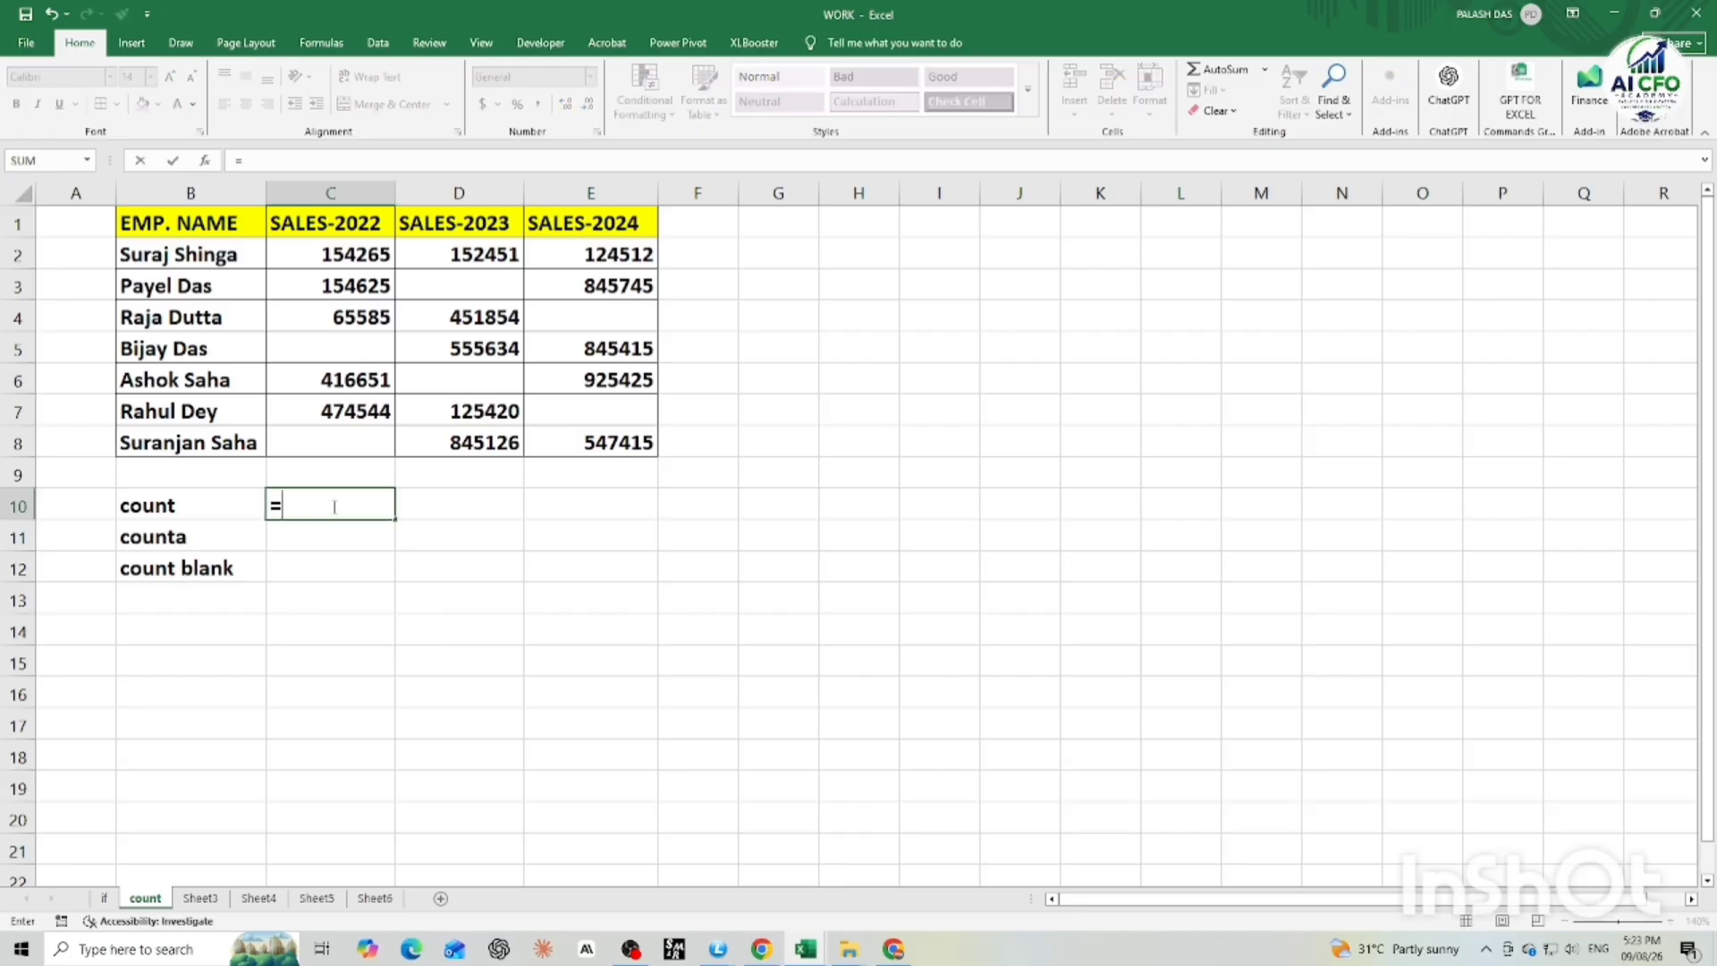
pyautogui.write('count')
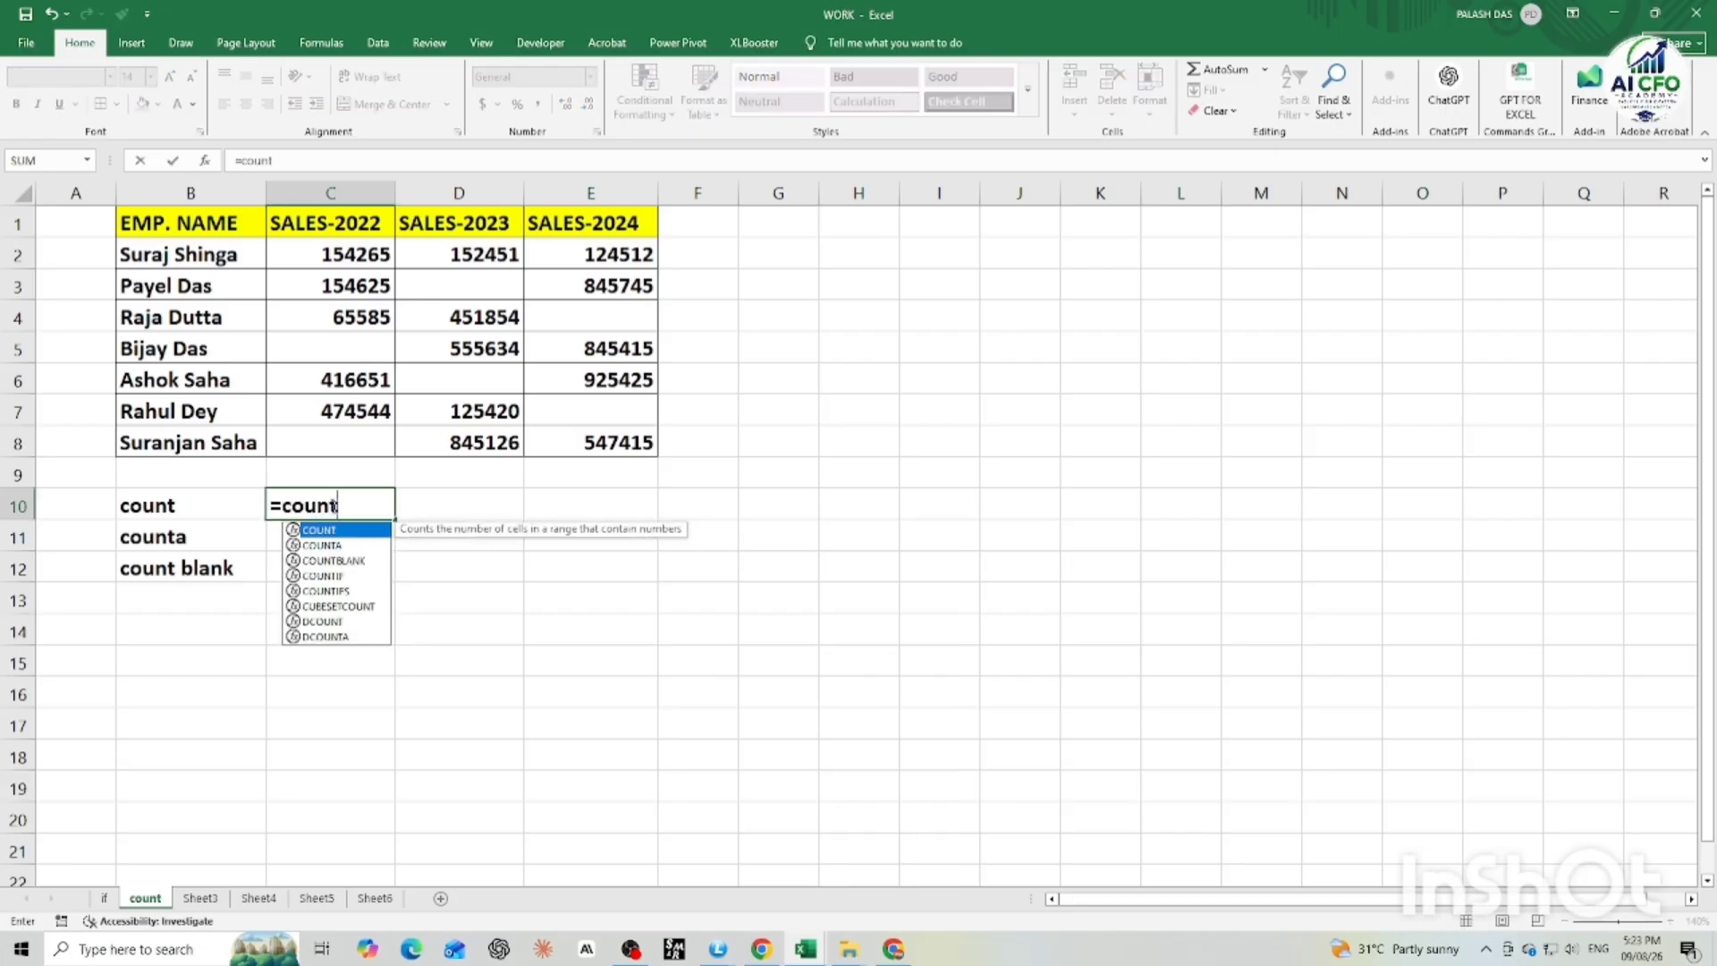
pyautogui.press('Tab')
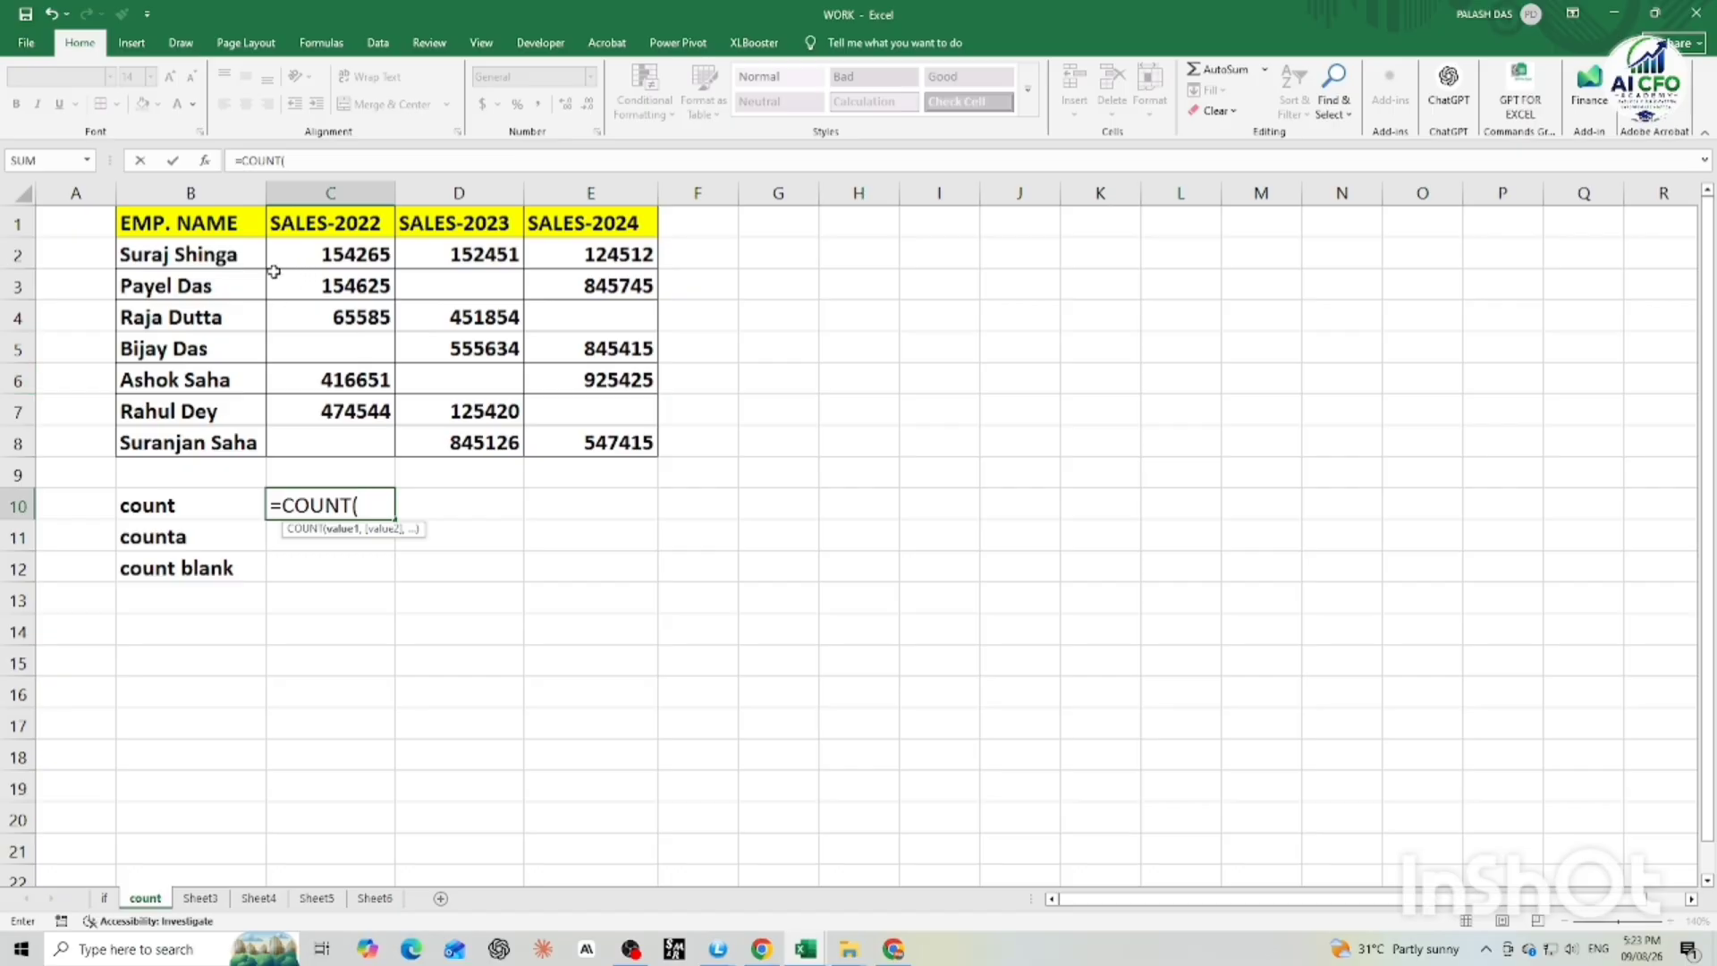
pyautogui.click(165, 254)
pyautogui.moveTo(166, 254)
pyautogui.mouseDown()
pyautogui.moveTo(561, 288)
pyautogui.moveTo(584, 435)
pyautogui.mouseUp()
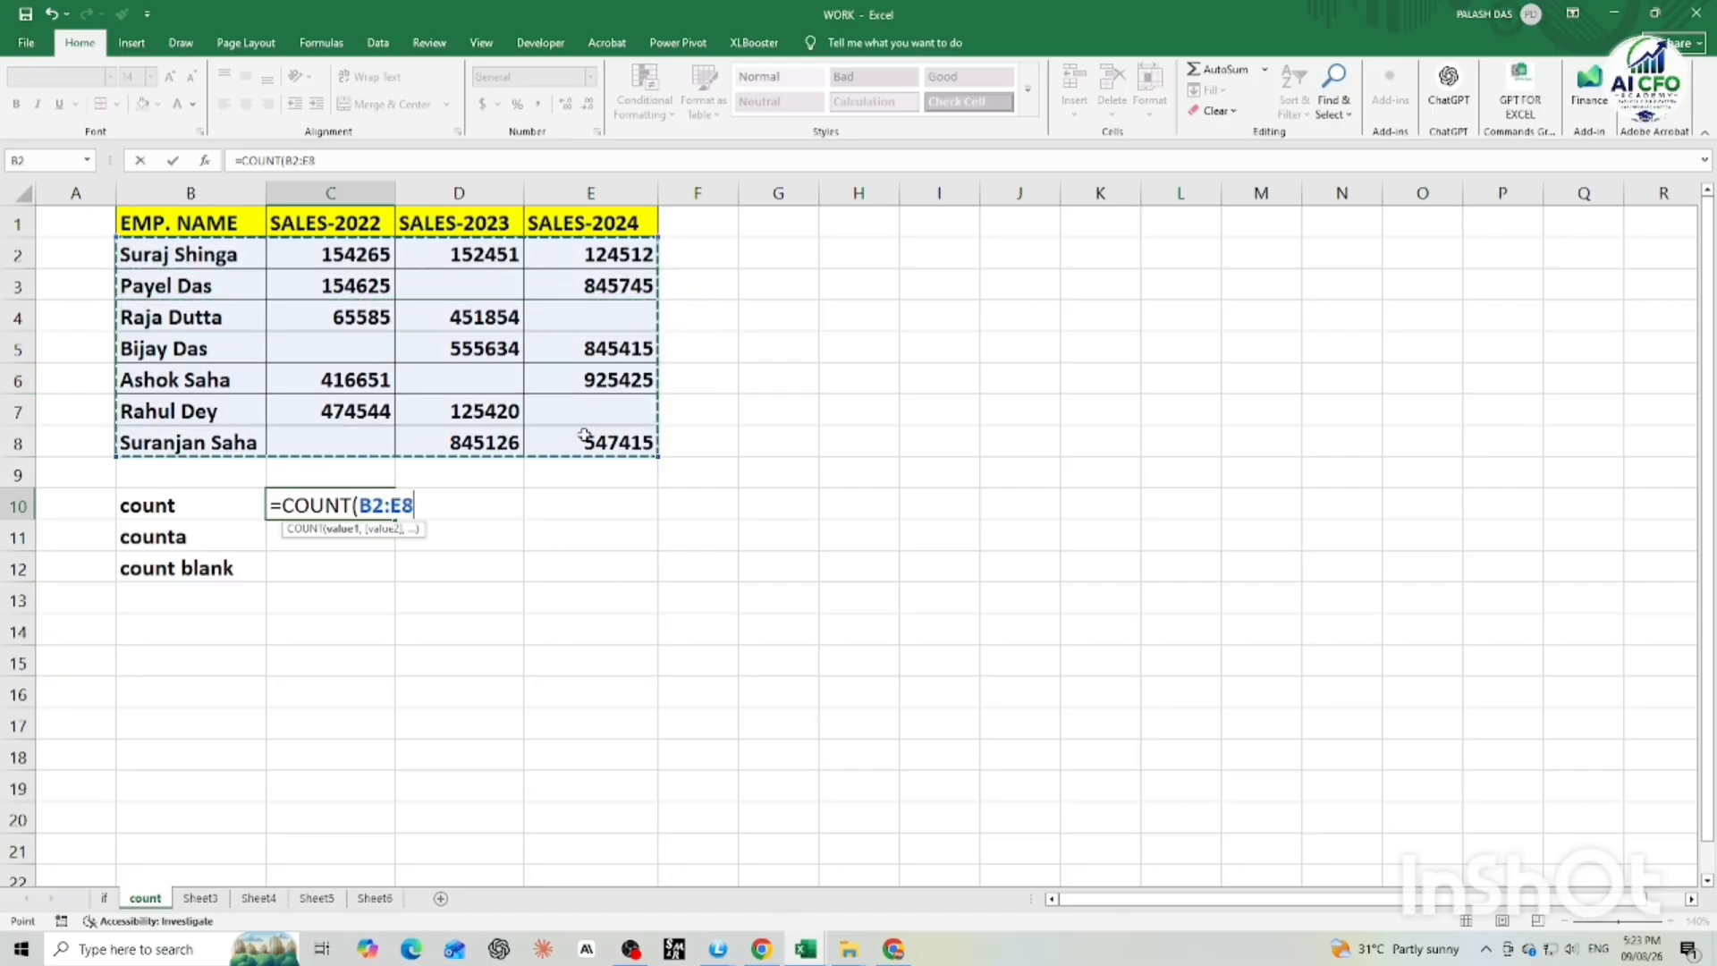
pyautogui.write(')')
pyautogui.press('Return')
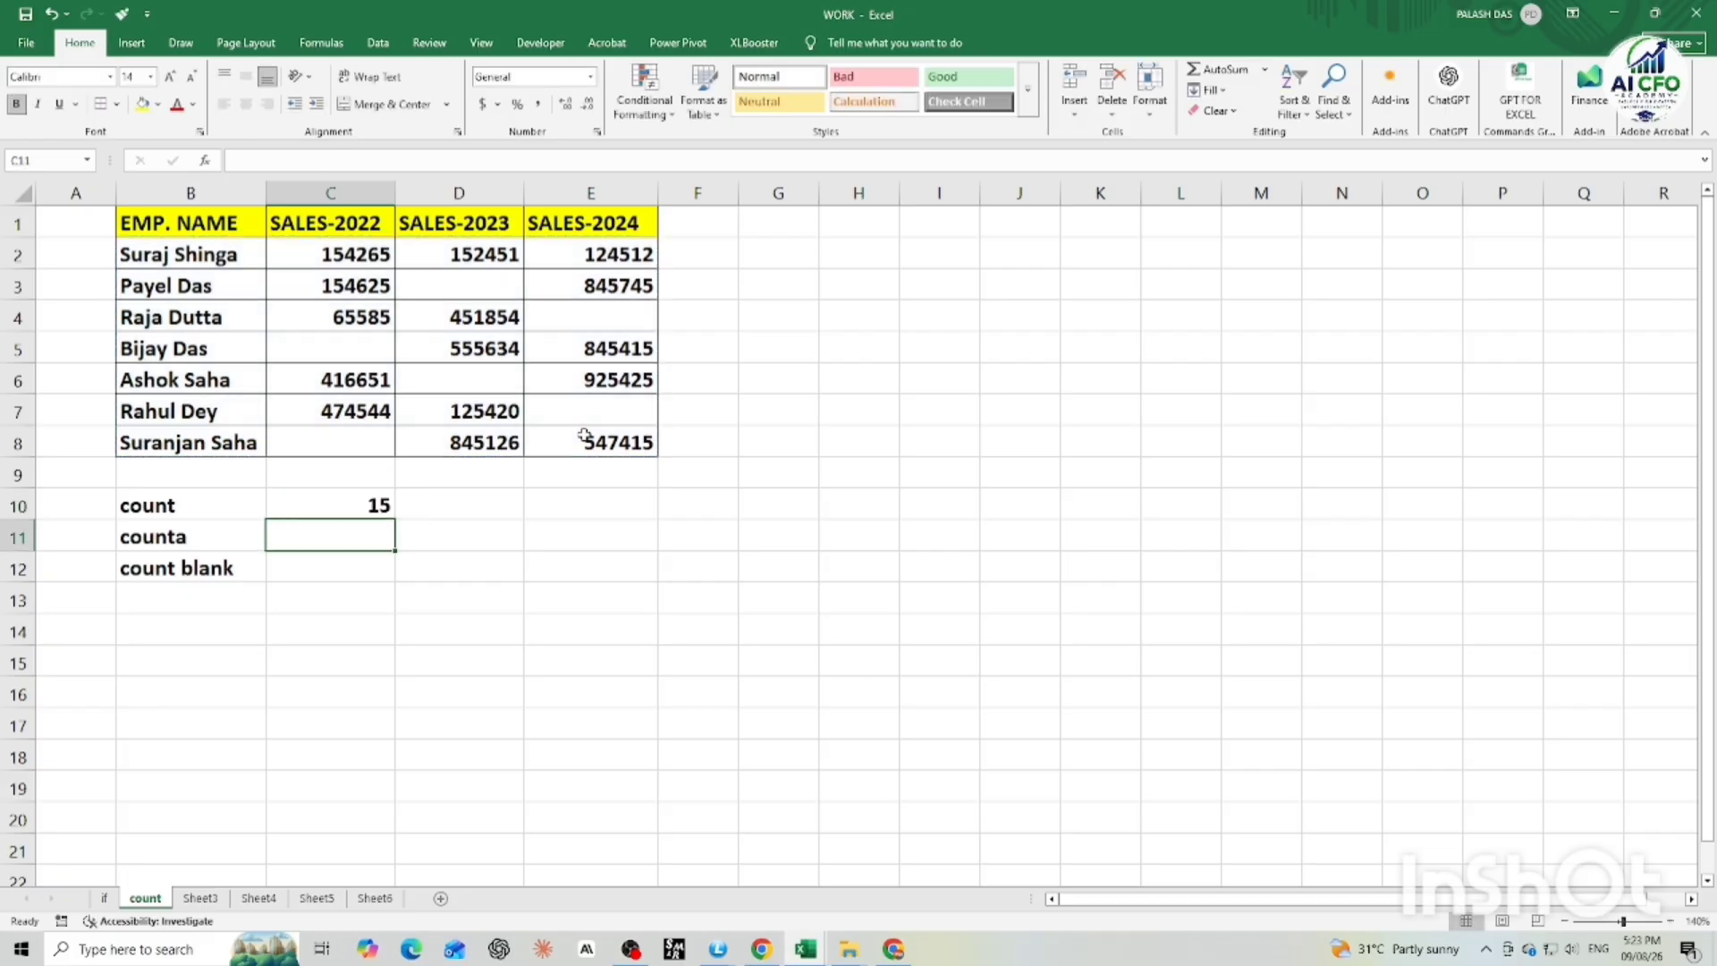
# Step: Write the note "total cell number count" in D10, beside the COUNT result
pyautogui.click(372, 503)
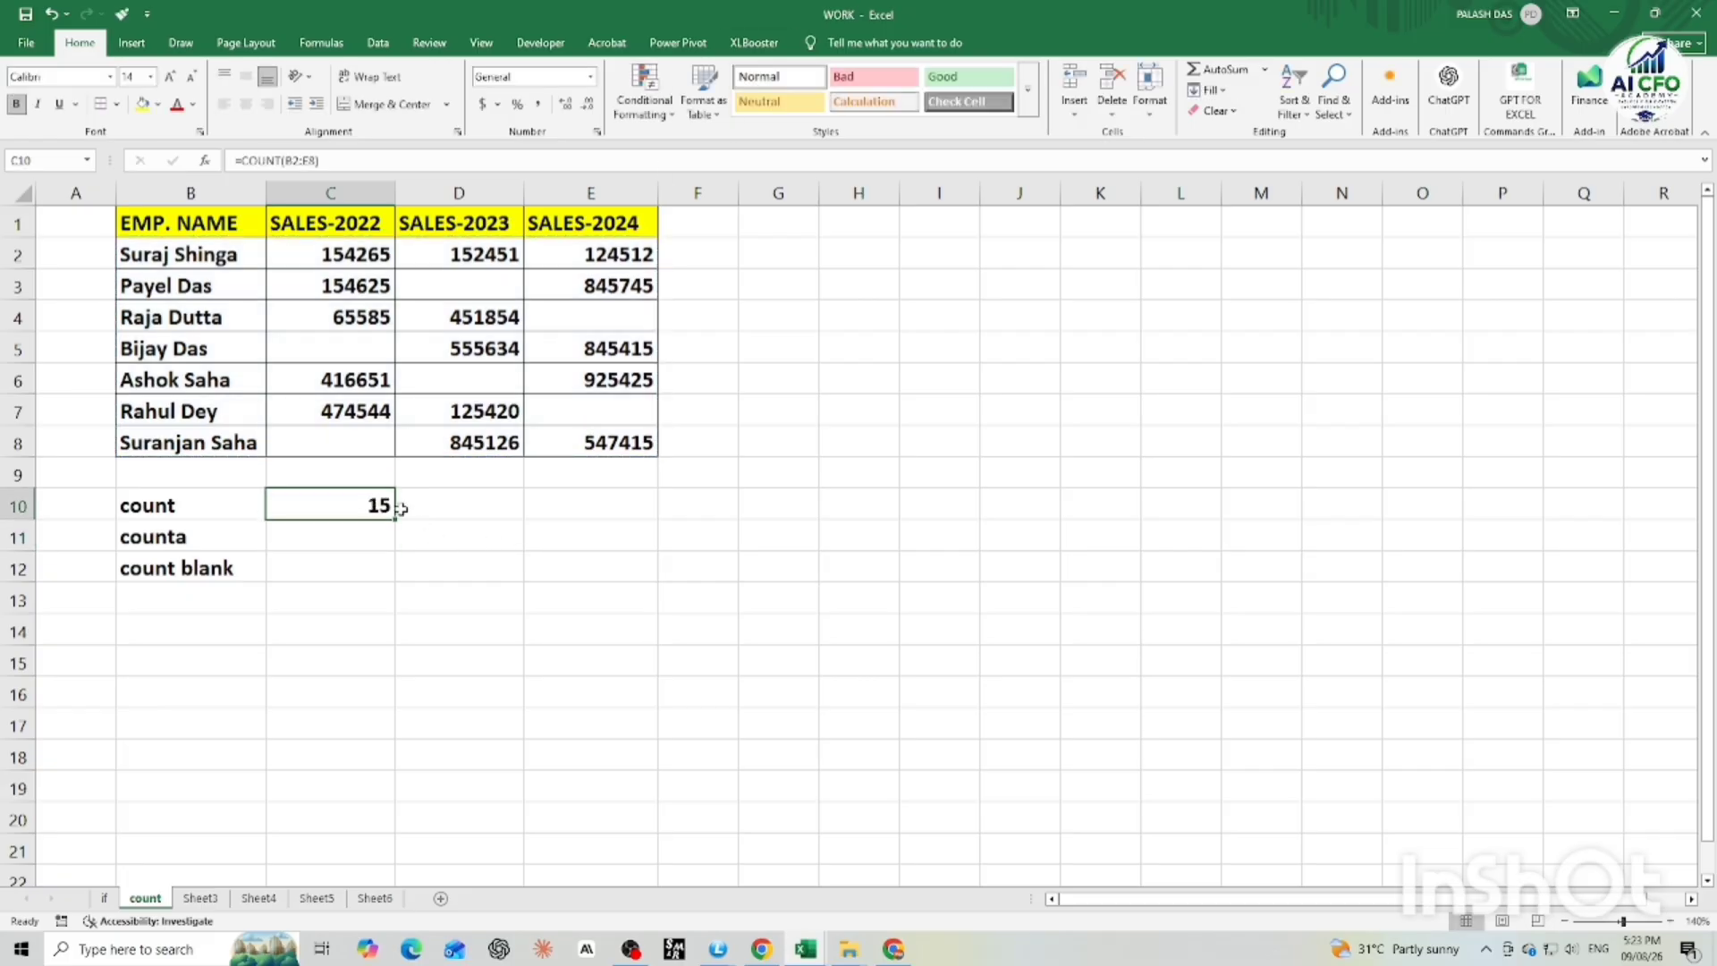
pyautogui.click(453, 499)
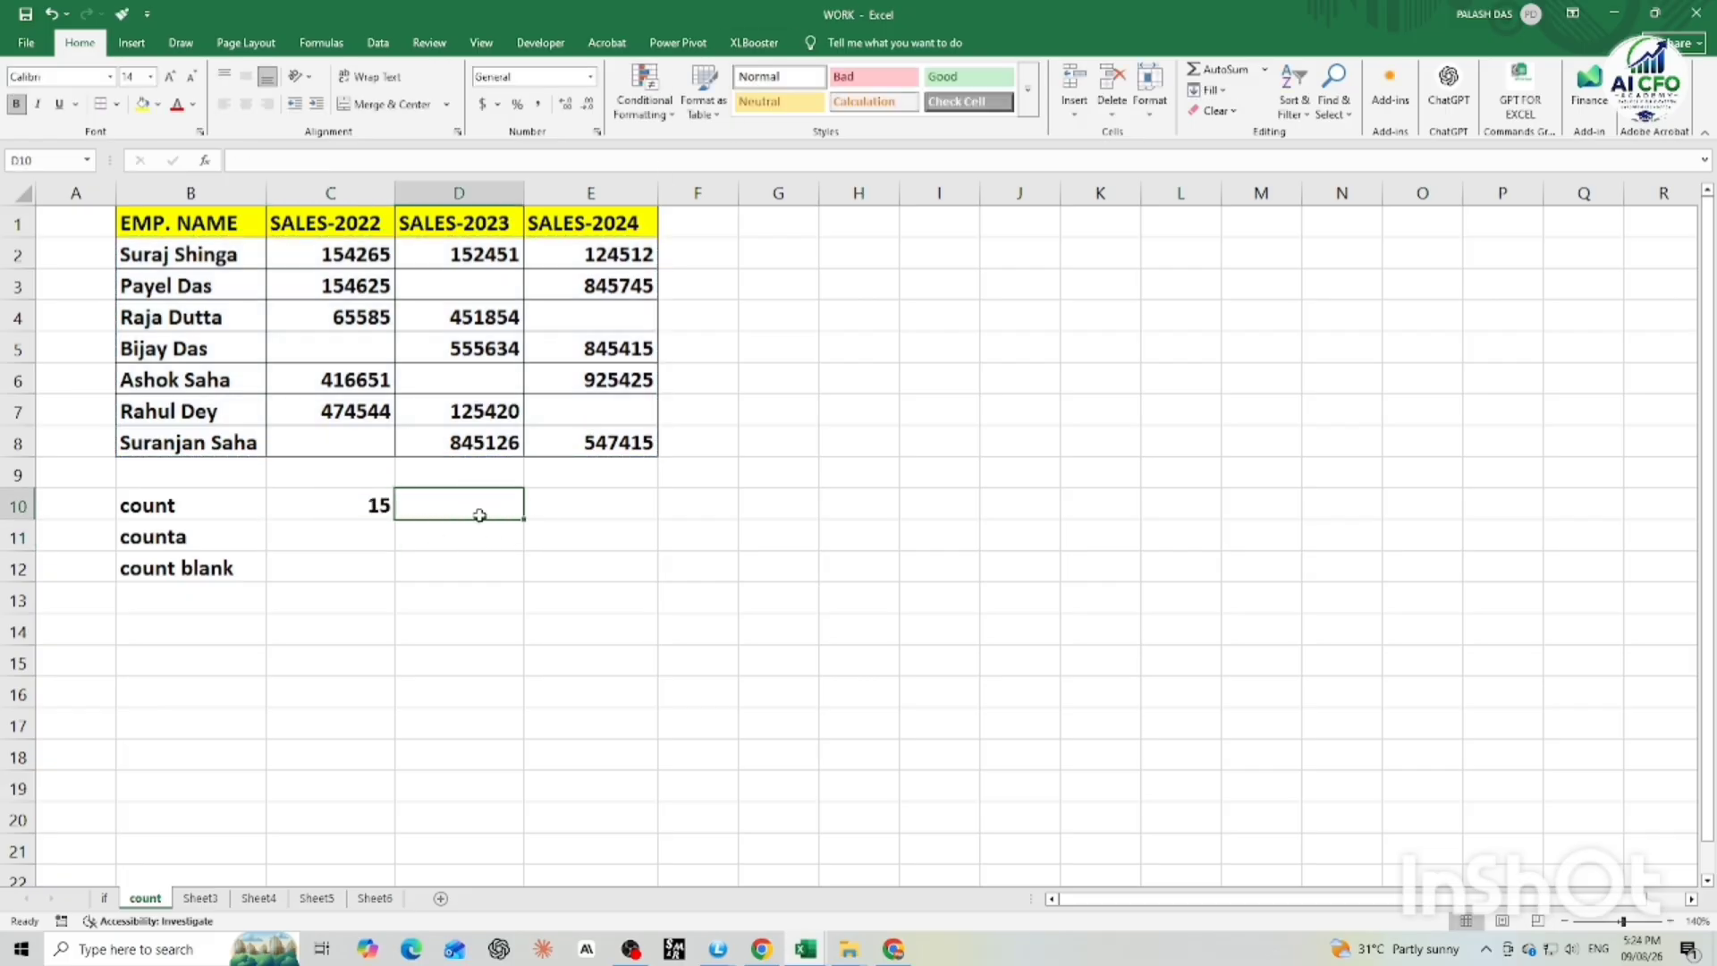
pyautogui.write('to')
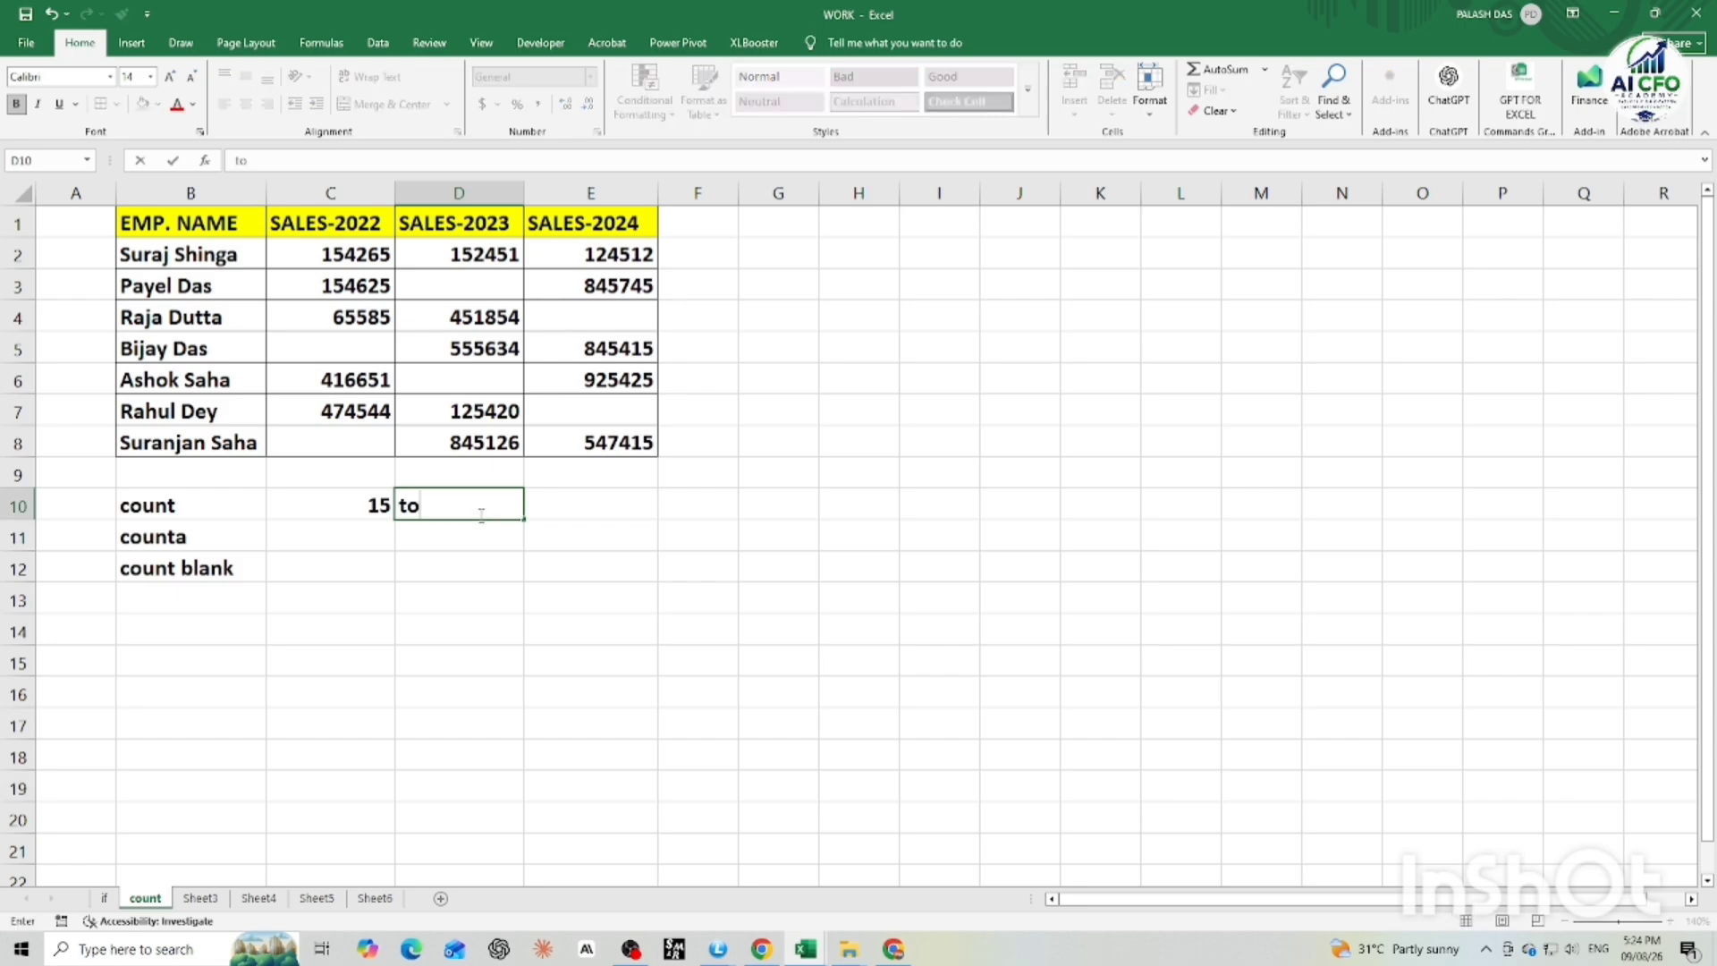
pyautogui.write('tal cell numbe')
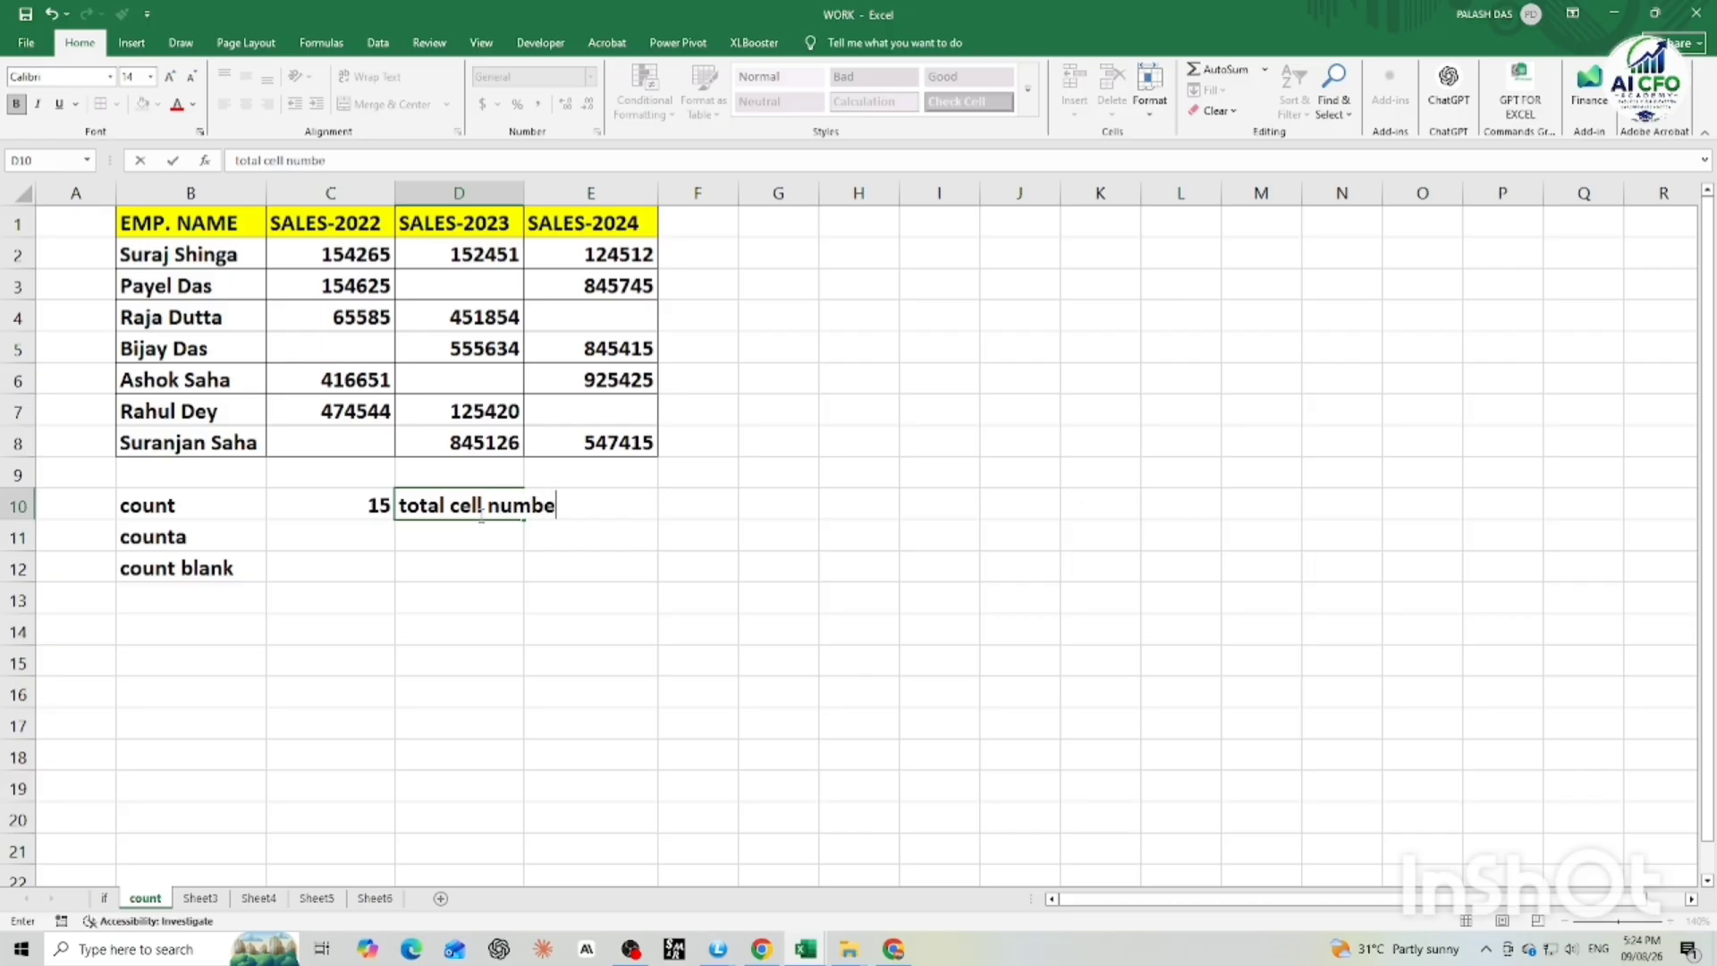
pyautogui.write('r count')
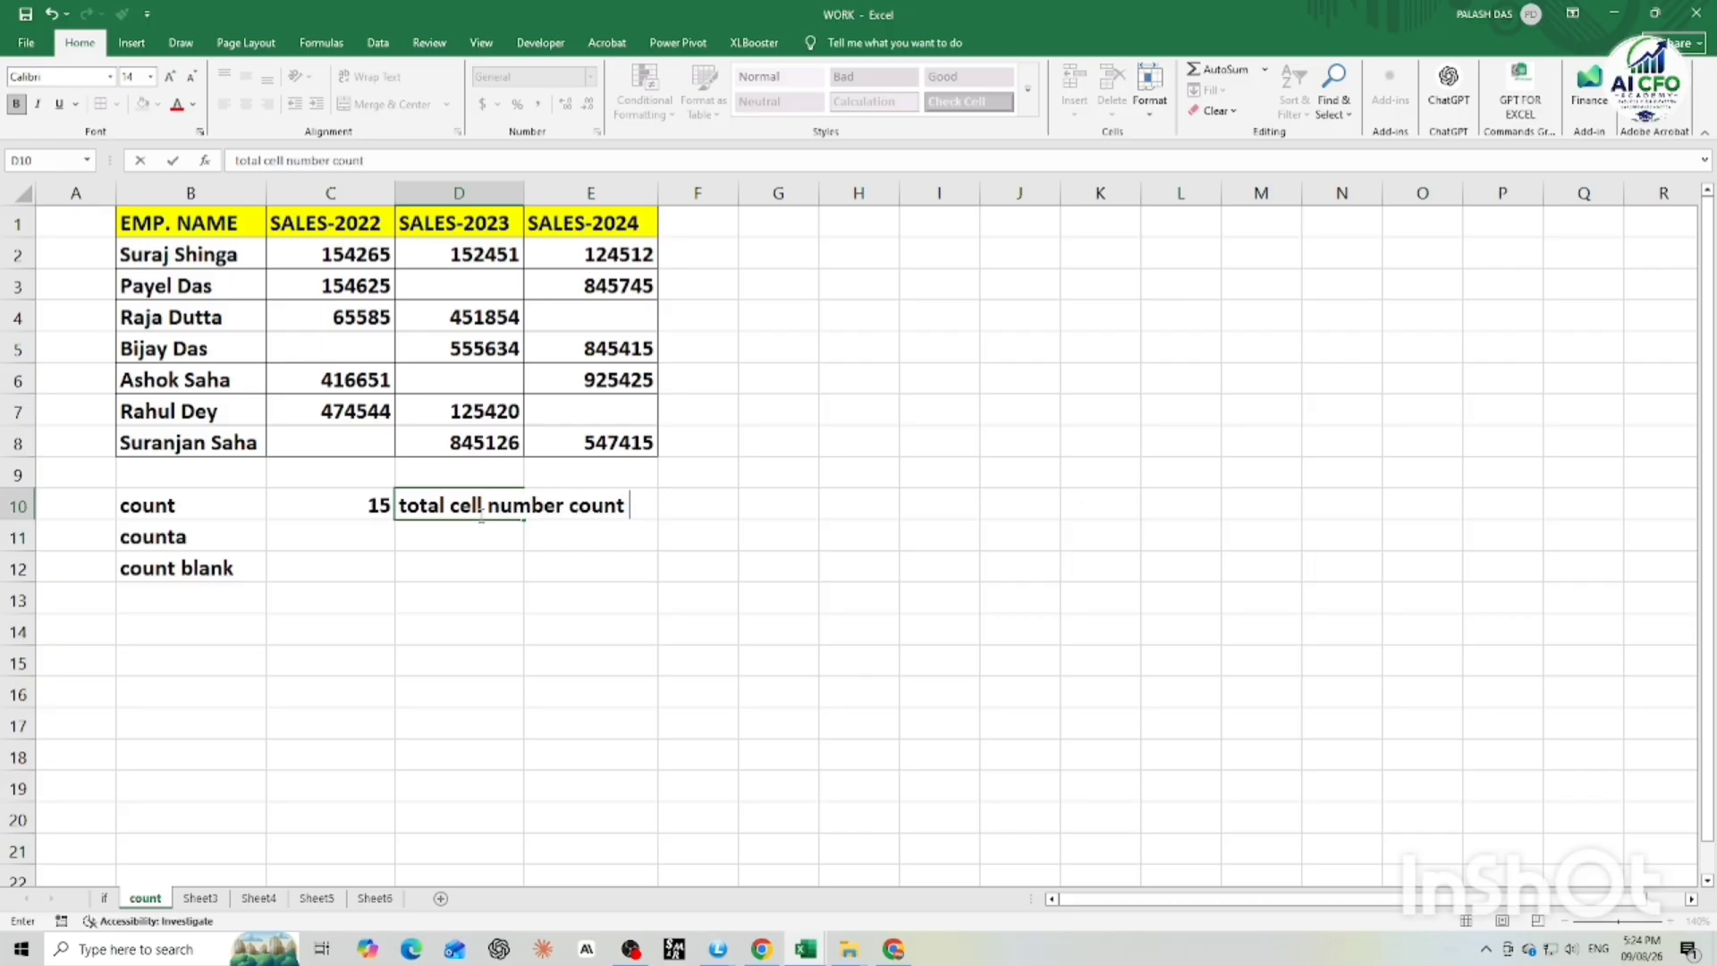
# Step: Go through the filled number cells of the three sales columns one by one to check what COUNT includes
pyautogui.click(357, 258)
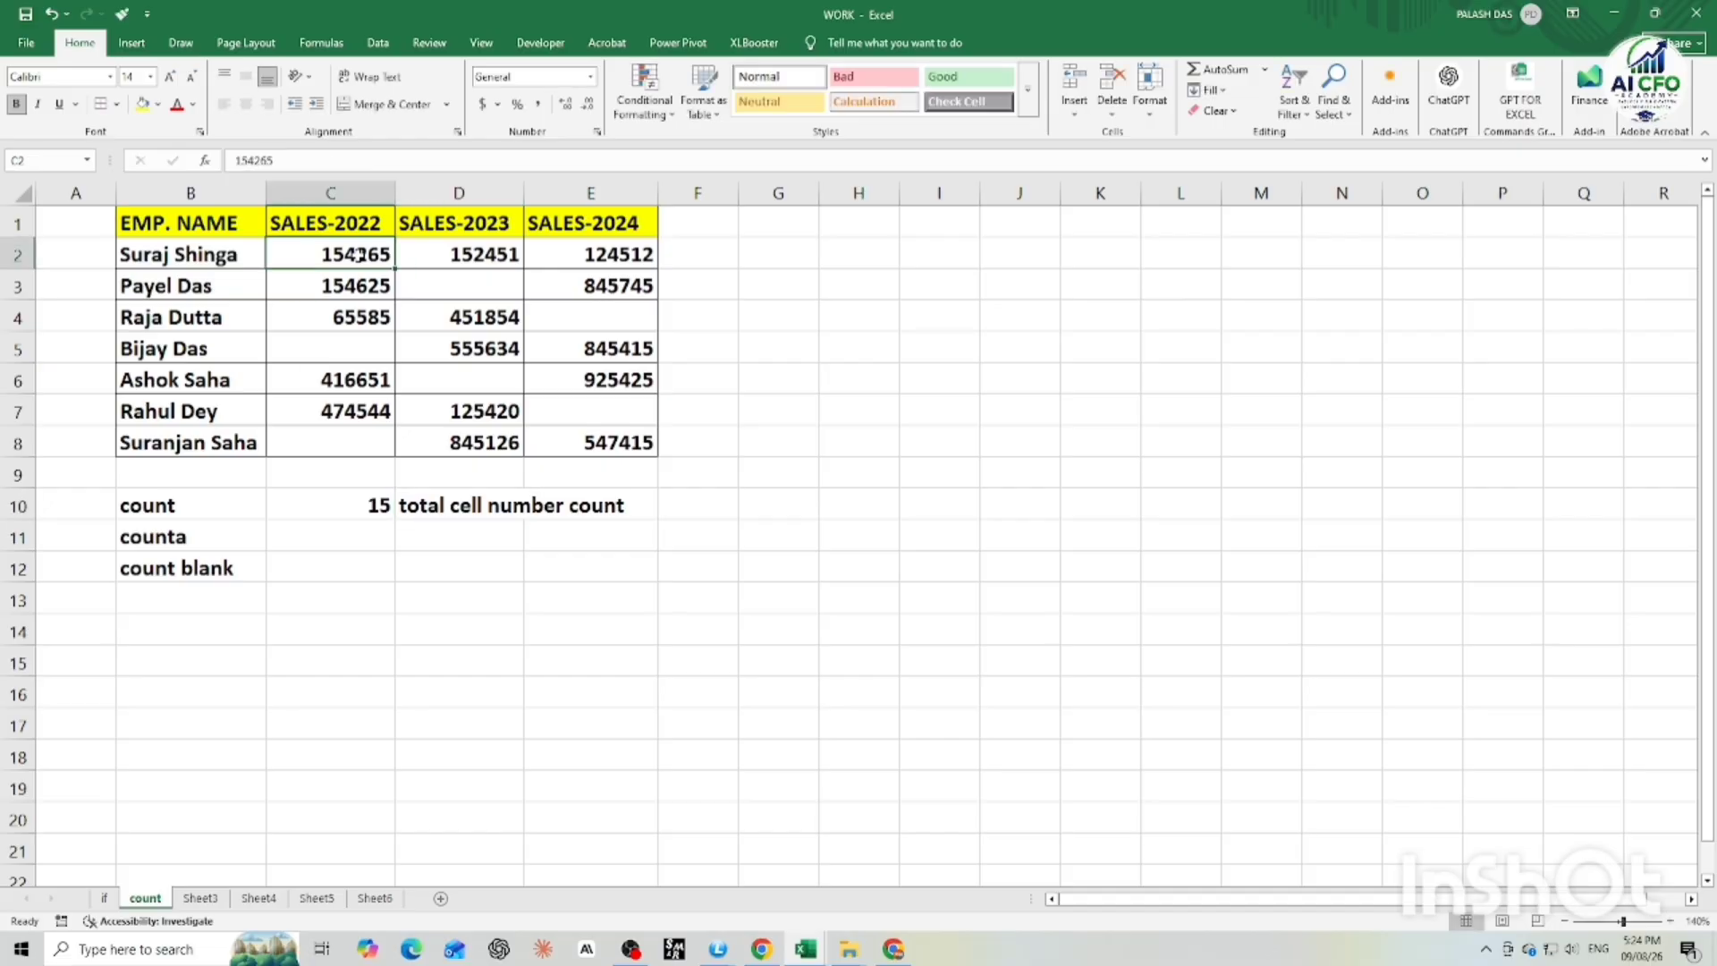
pyautogui.click(355, 288)
pyautogui.click(354, 317)
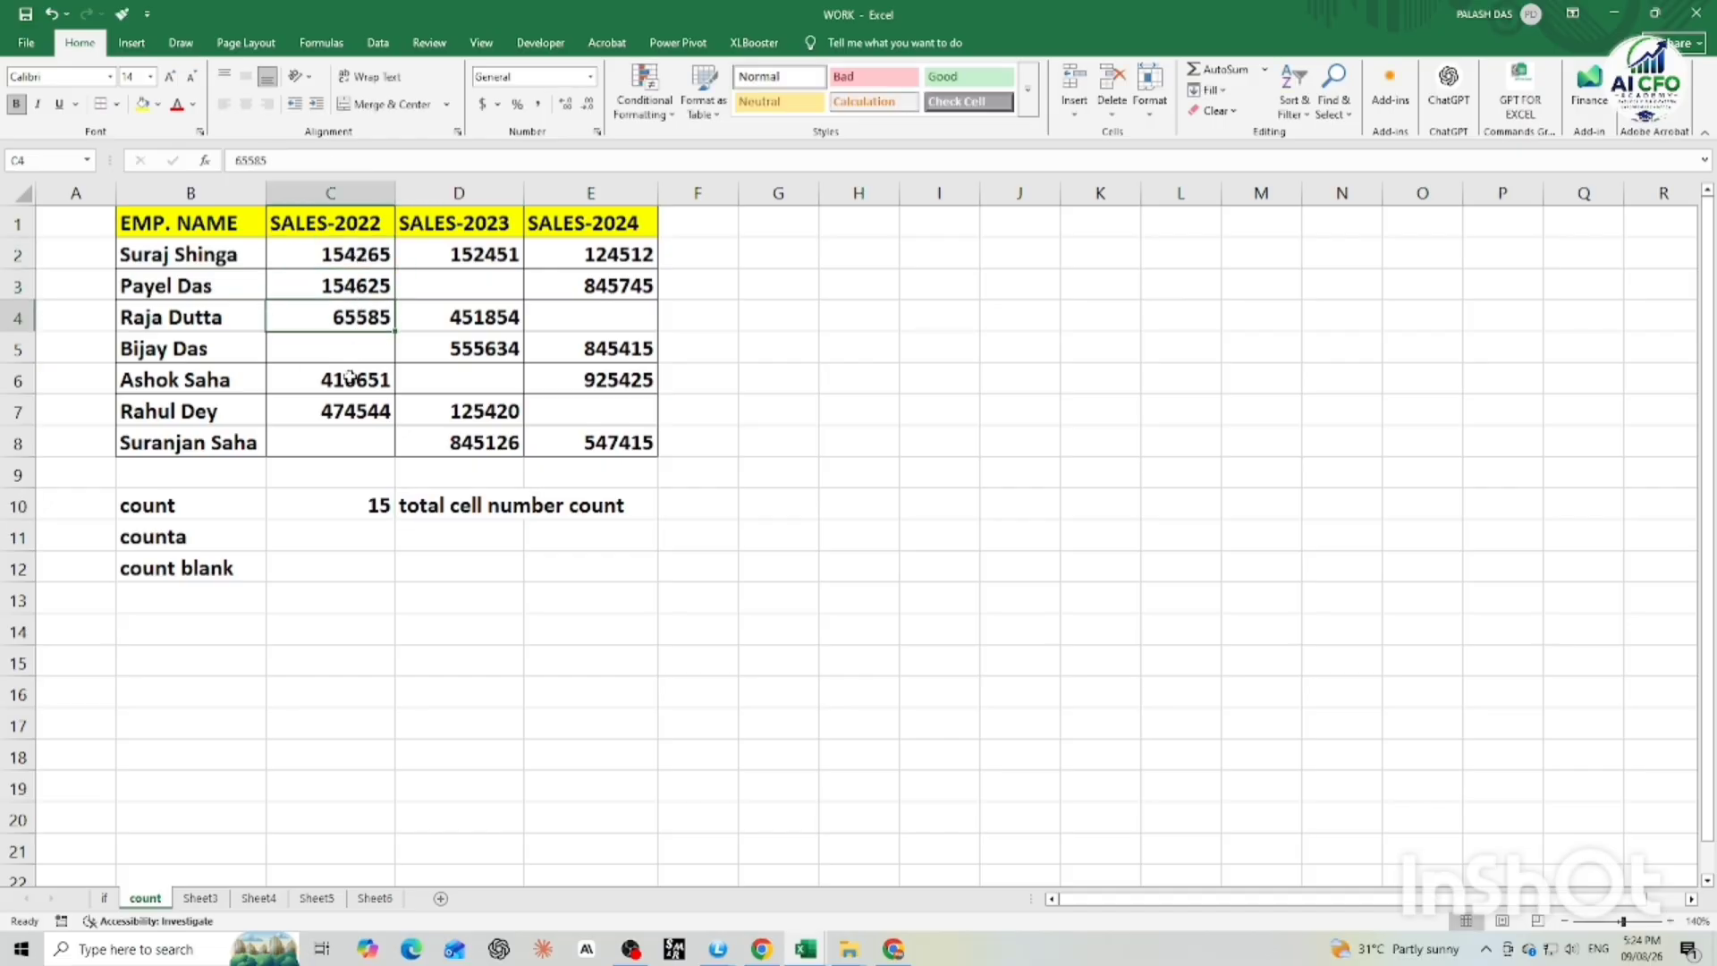
pyautogui.click(349, 380)
pyautogui.click(349, 410)
pyautogui.click(507, 262)
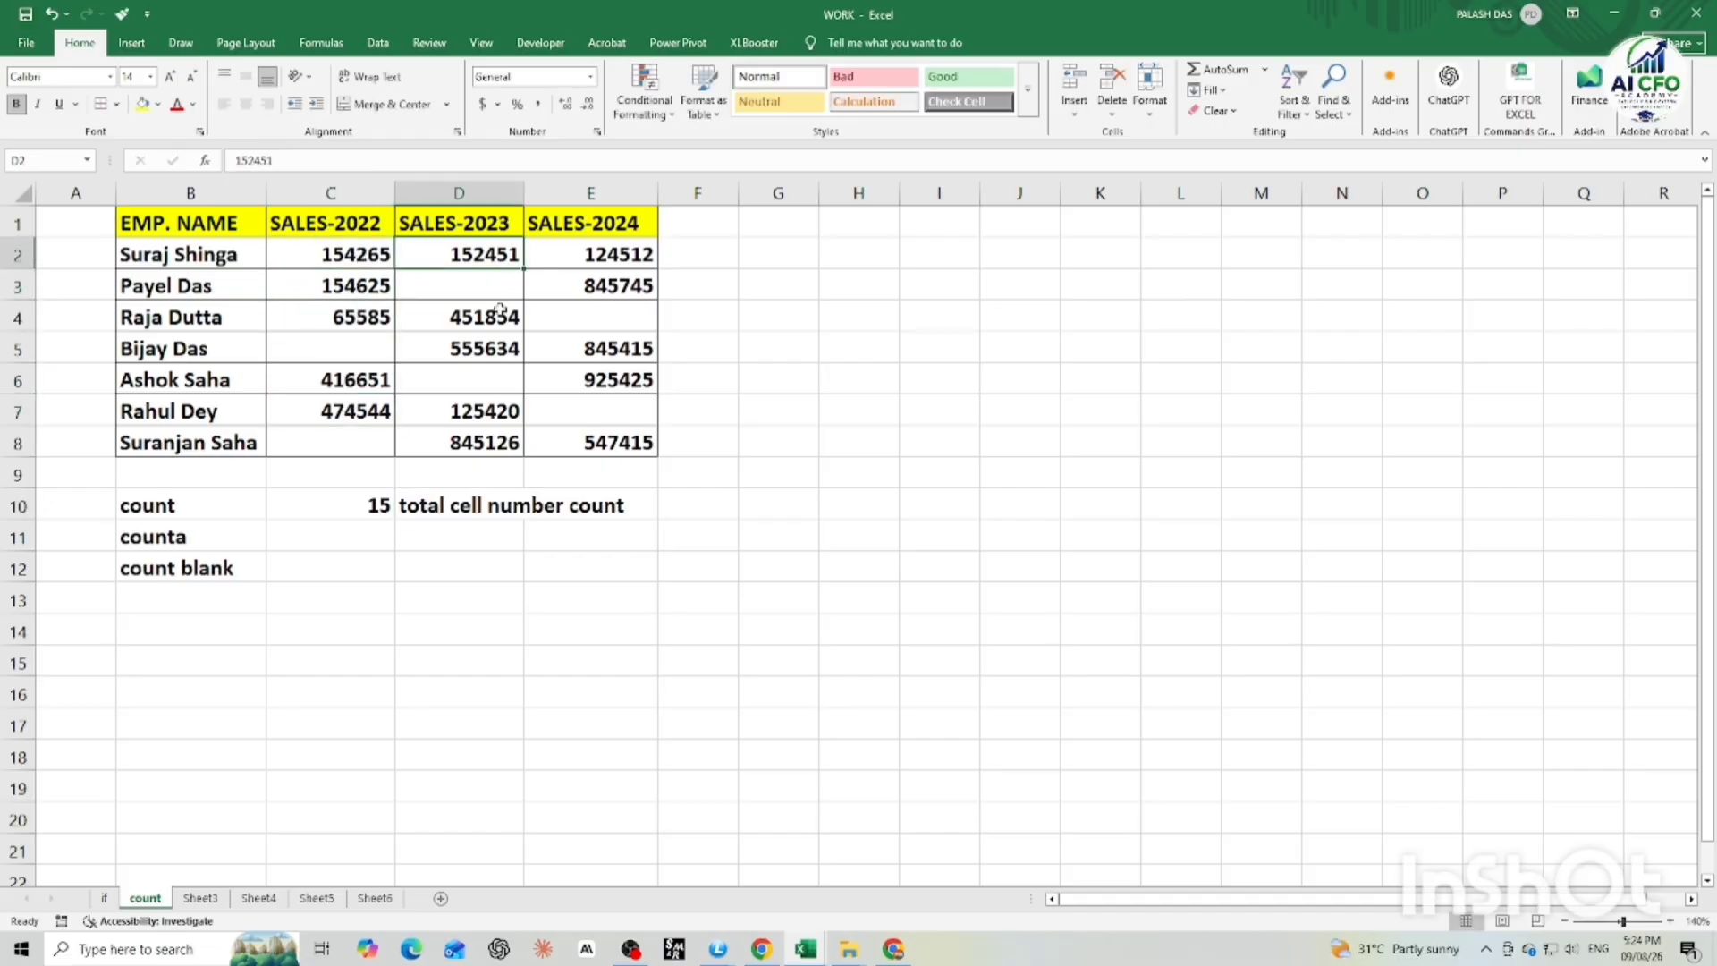
pyautogui.click(497, 320)
pyautogui.click(497, 347)
pyautogui.click(497, 413)
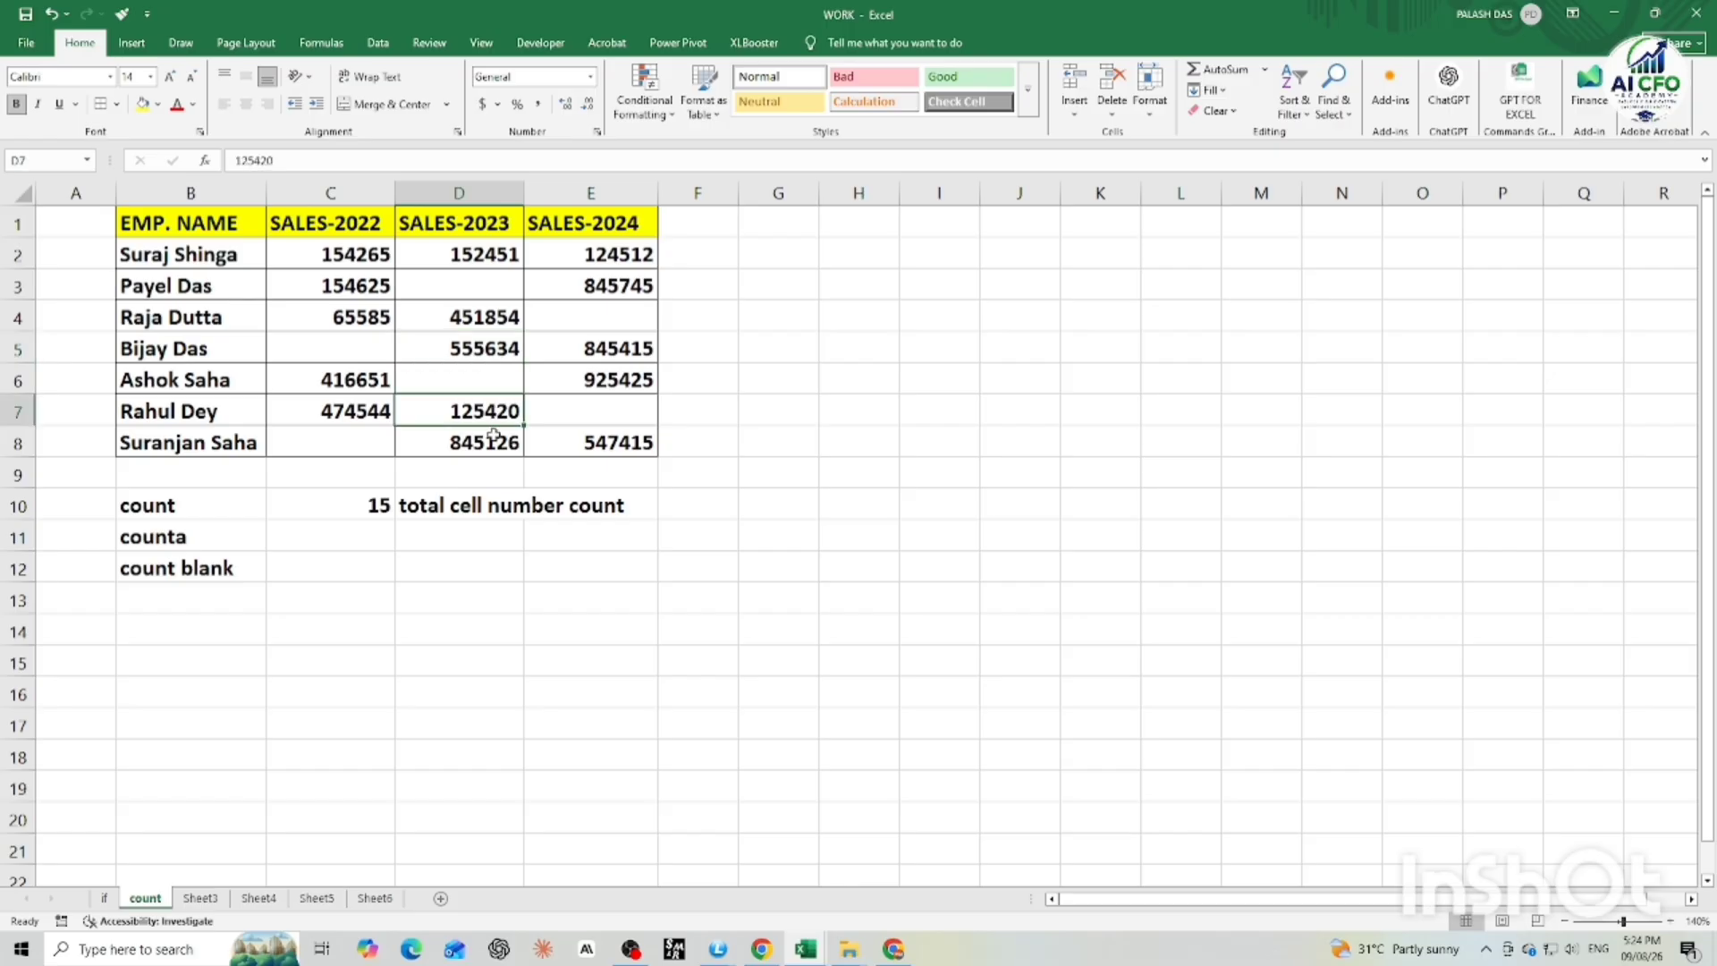
pyautogui.click(490, 443)
pyautogui.click(642, 259)
pyautogui.click(636, 288)
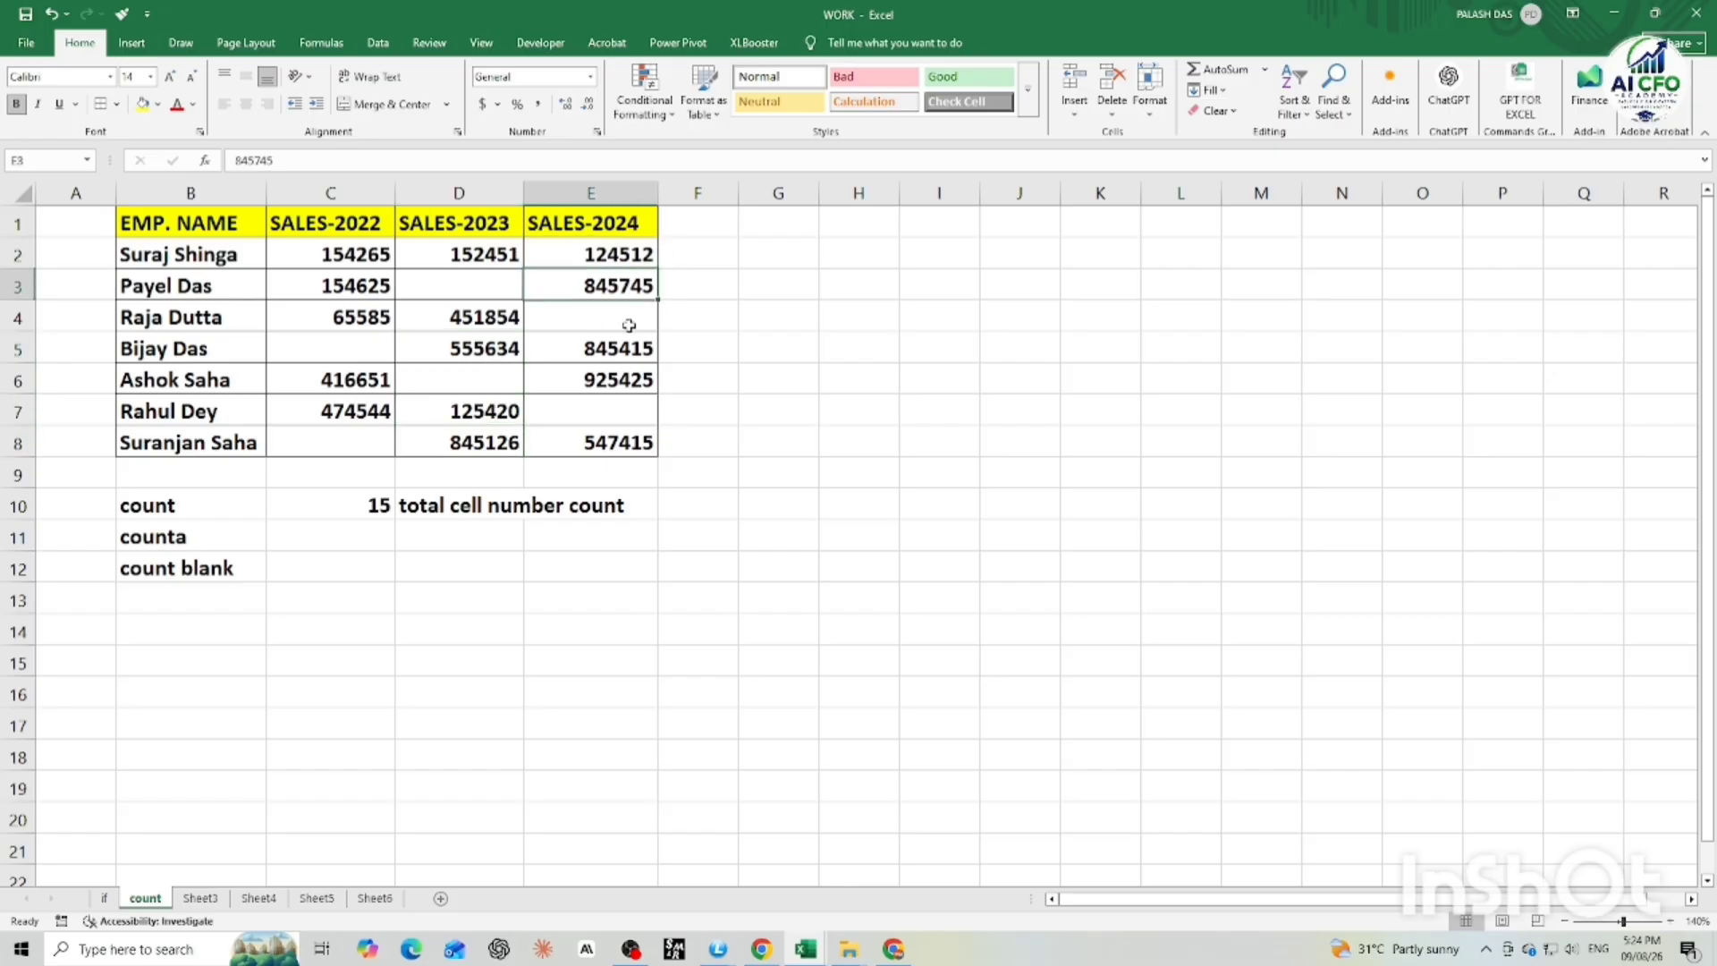
pyautogui.click(627, 354)
pyautogui.click(629, 379)
pyautogui.click(634, 440)
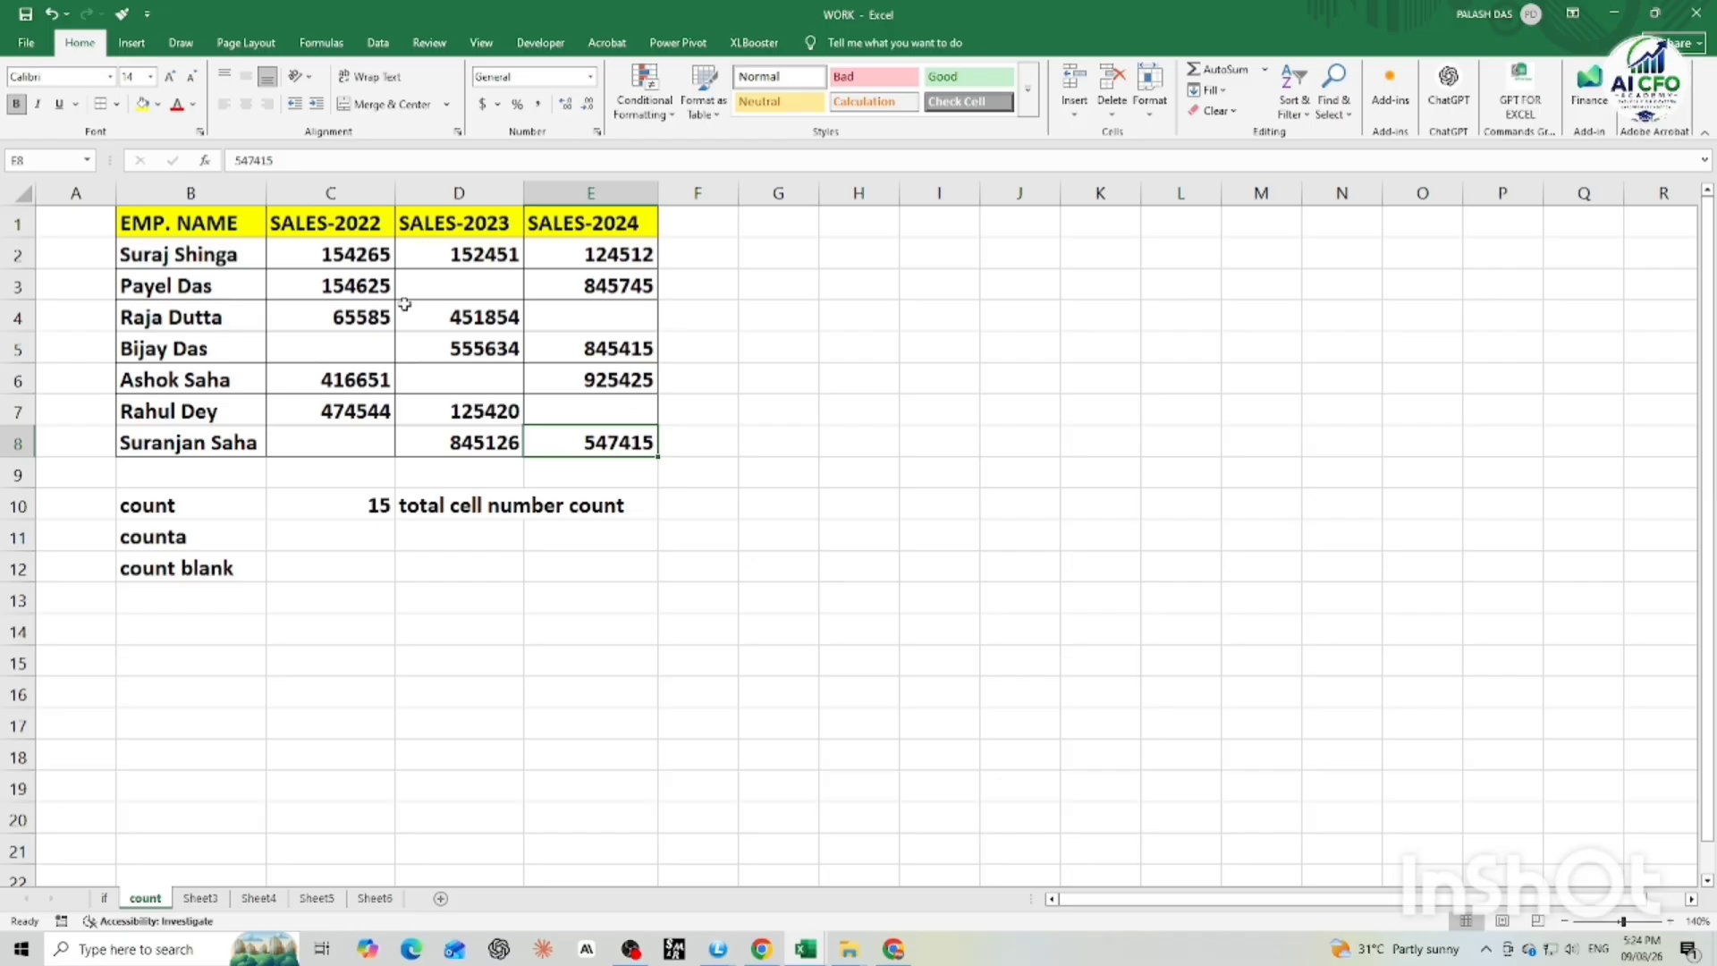
# Step: Enter a COUNTA formula over B2:E8 in cell C11, beside the counta label
pyautogui.click(311, 540)
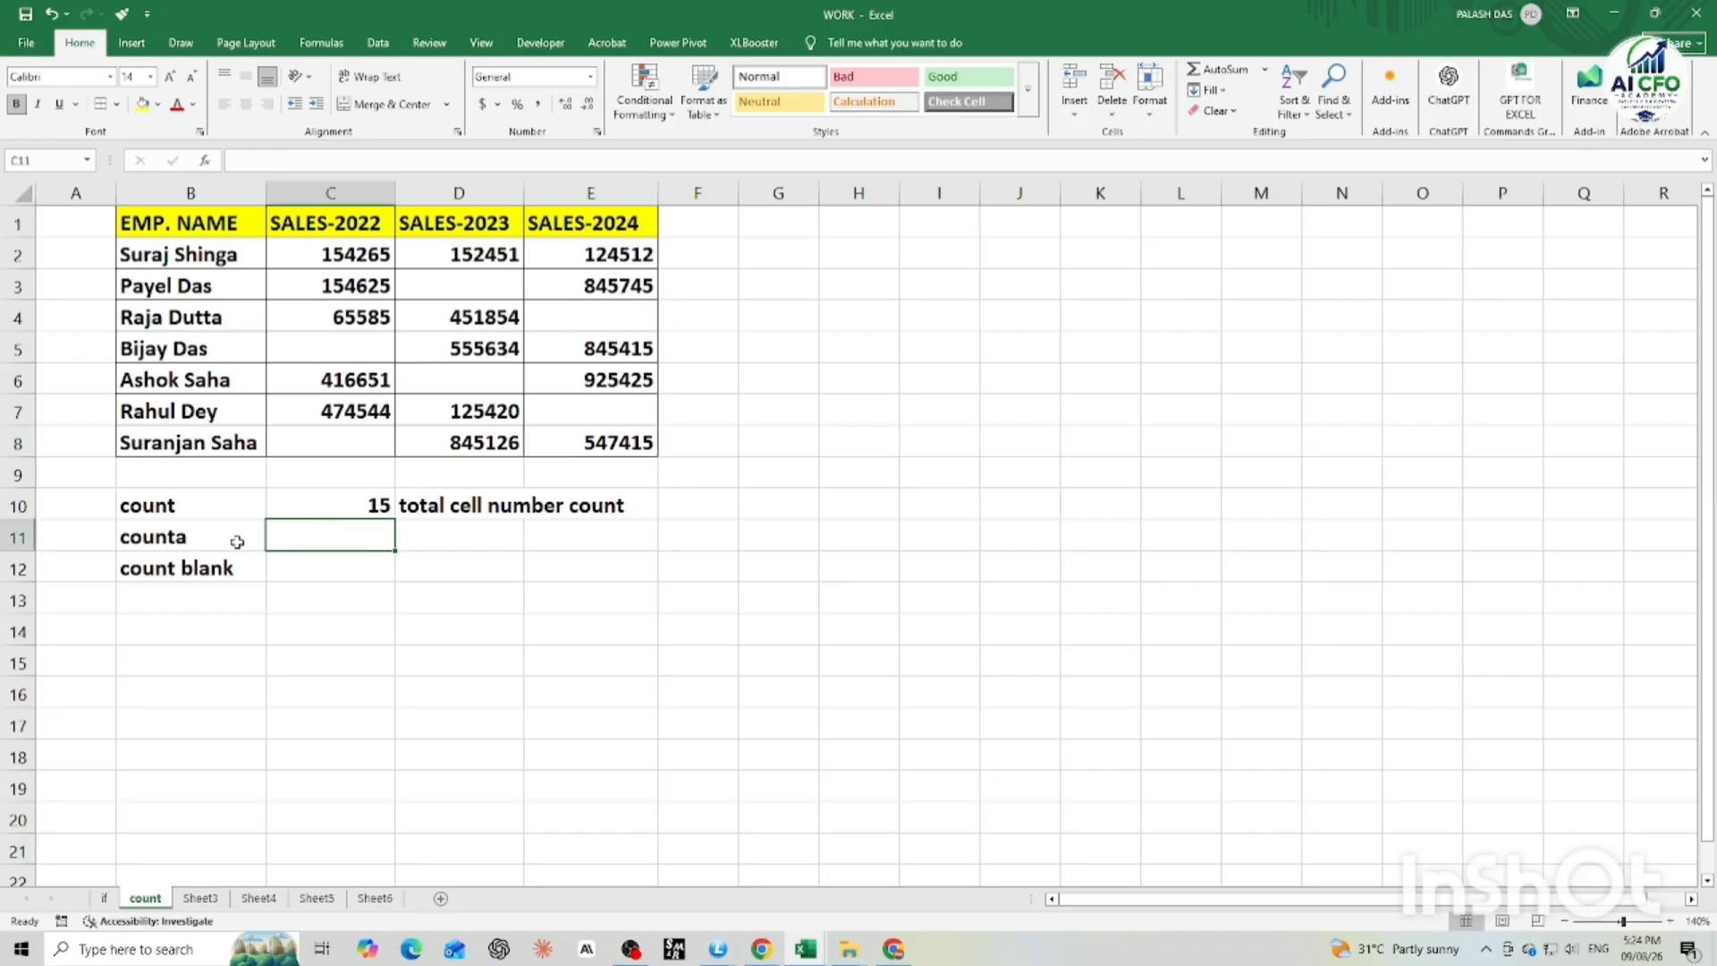
pyautogui.write('=')
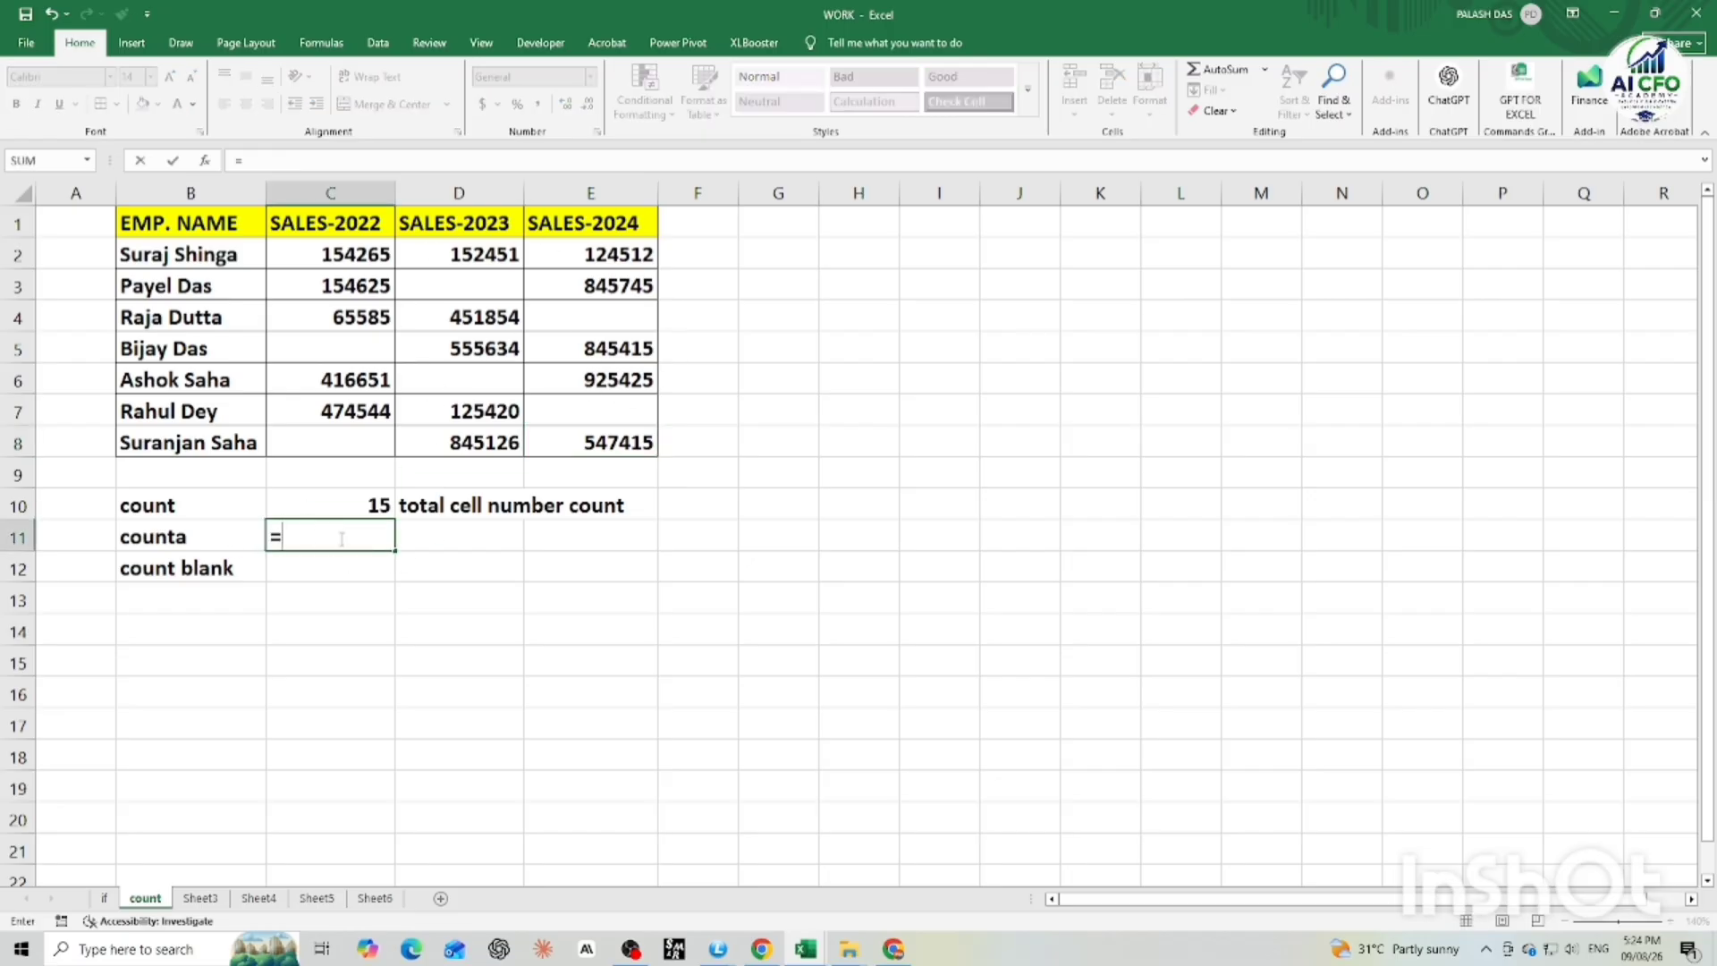
pyautogui.write('counta')
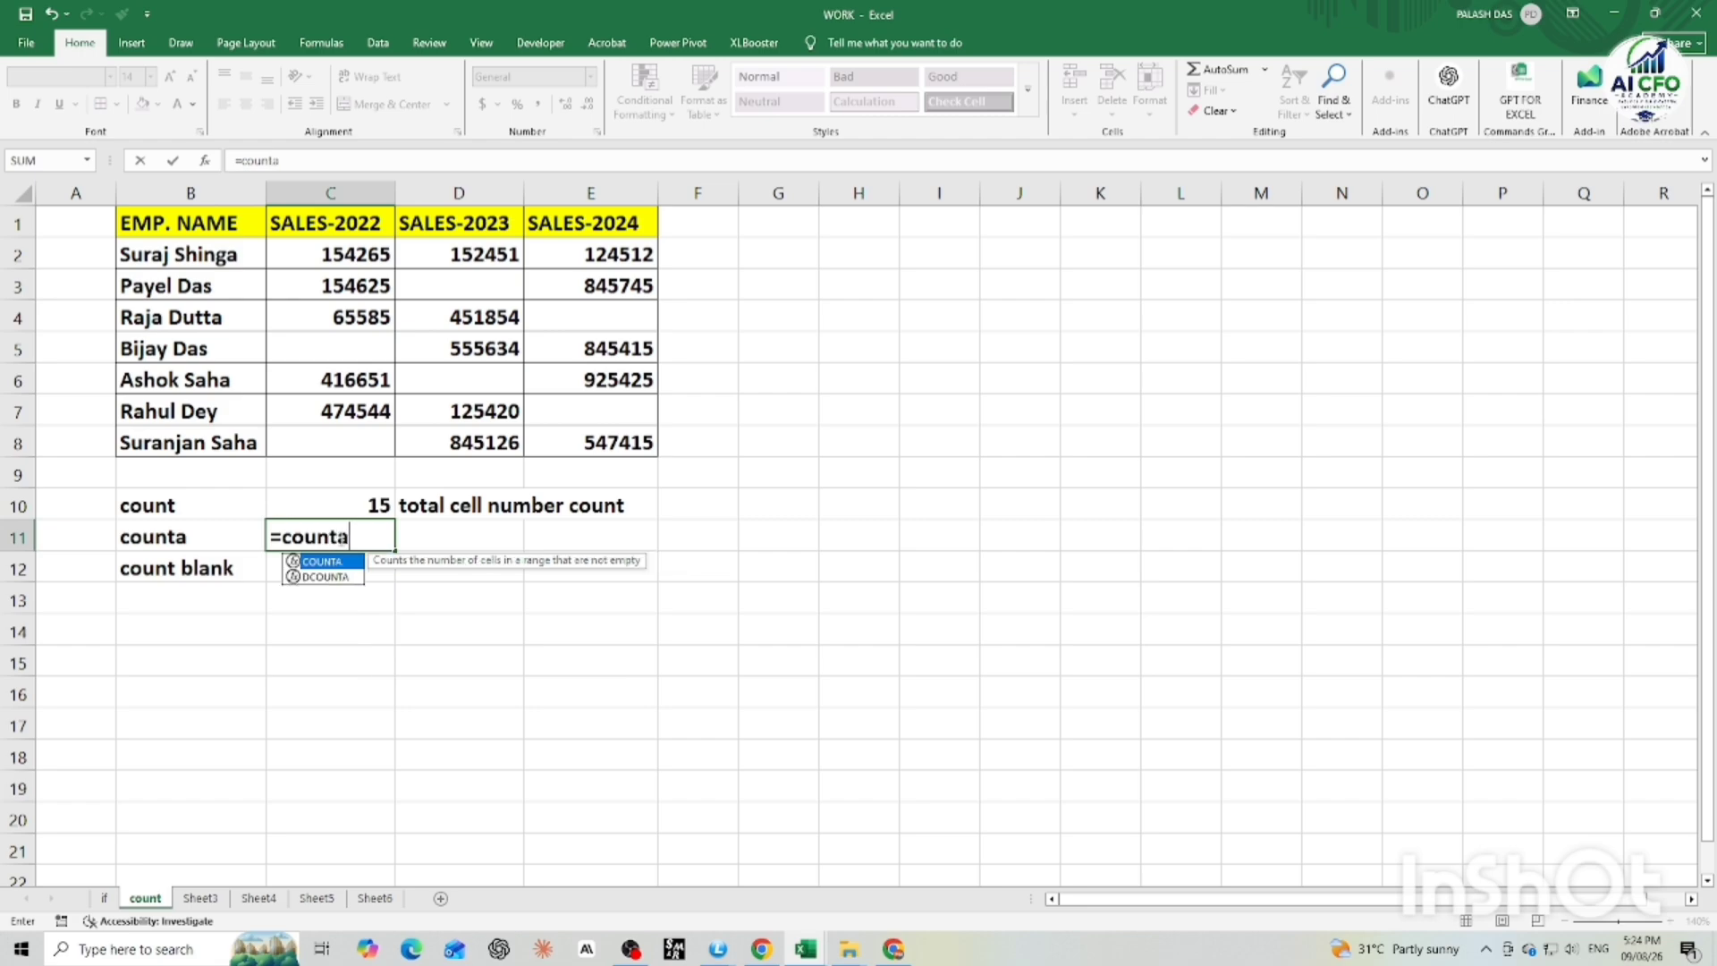
pyautogui.press('Tab')
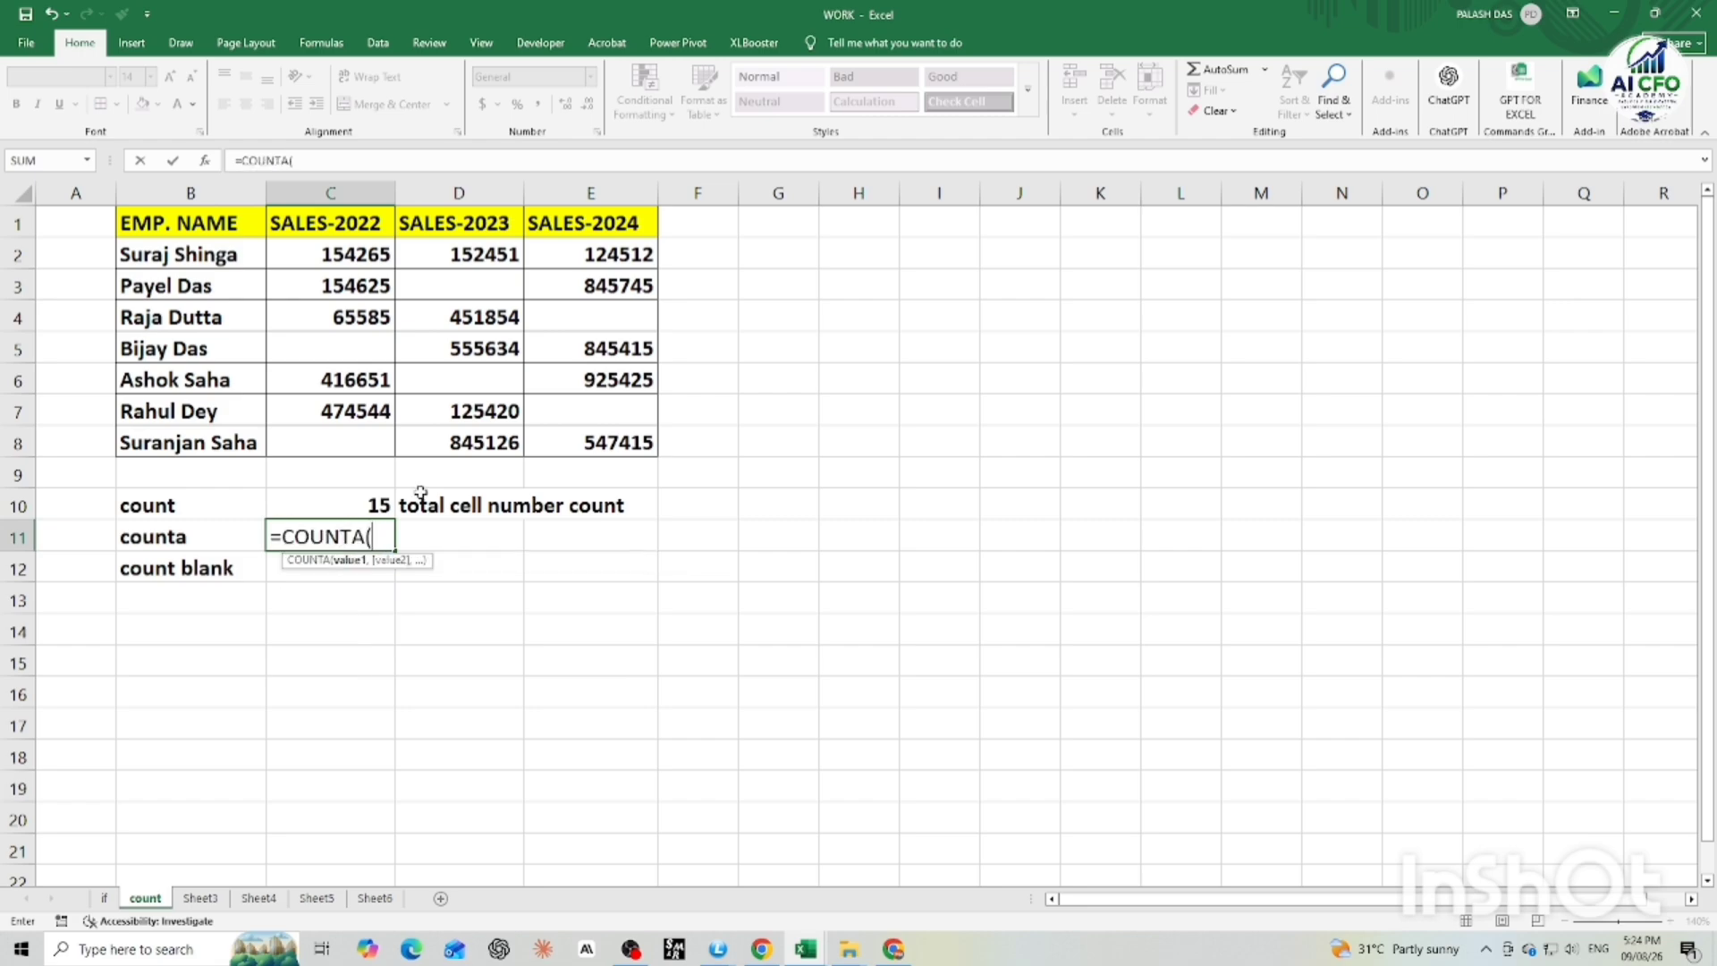
pyautogui.click(133, 252)
pyautogui.moveTo(133, 252); pyautogui.dragTo(578, 435)
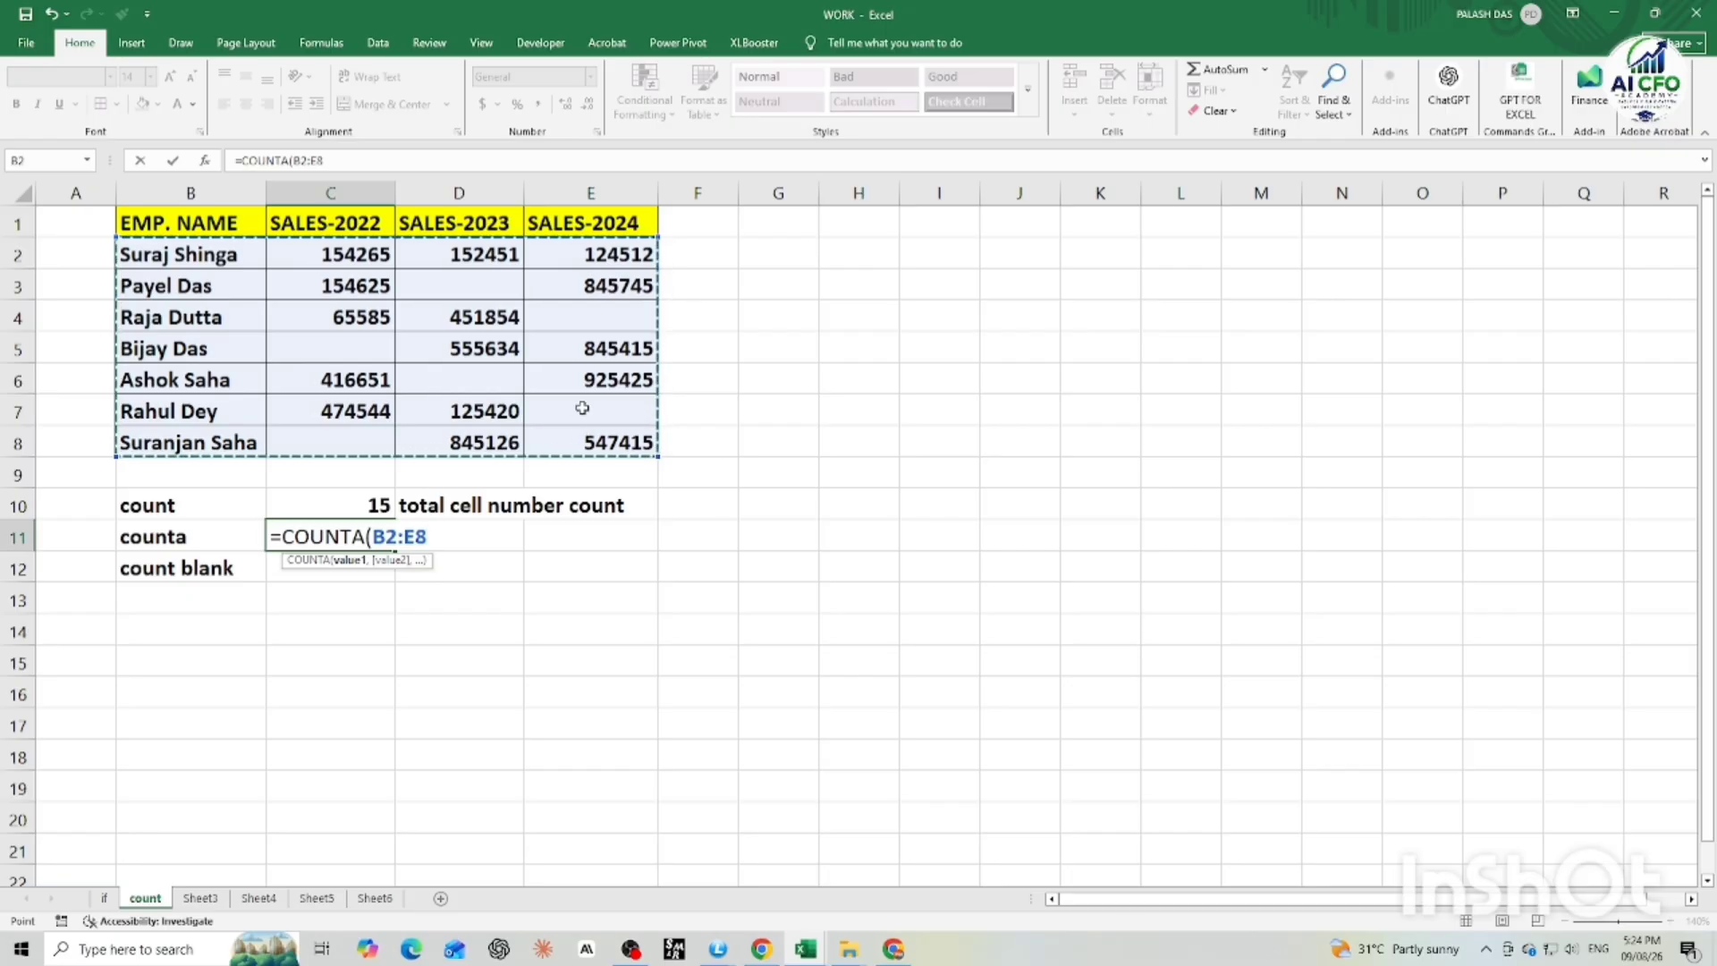
pyautogui.write(')')
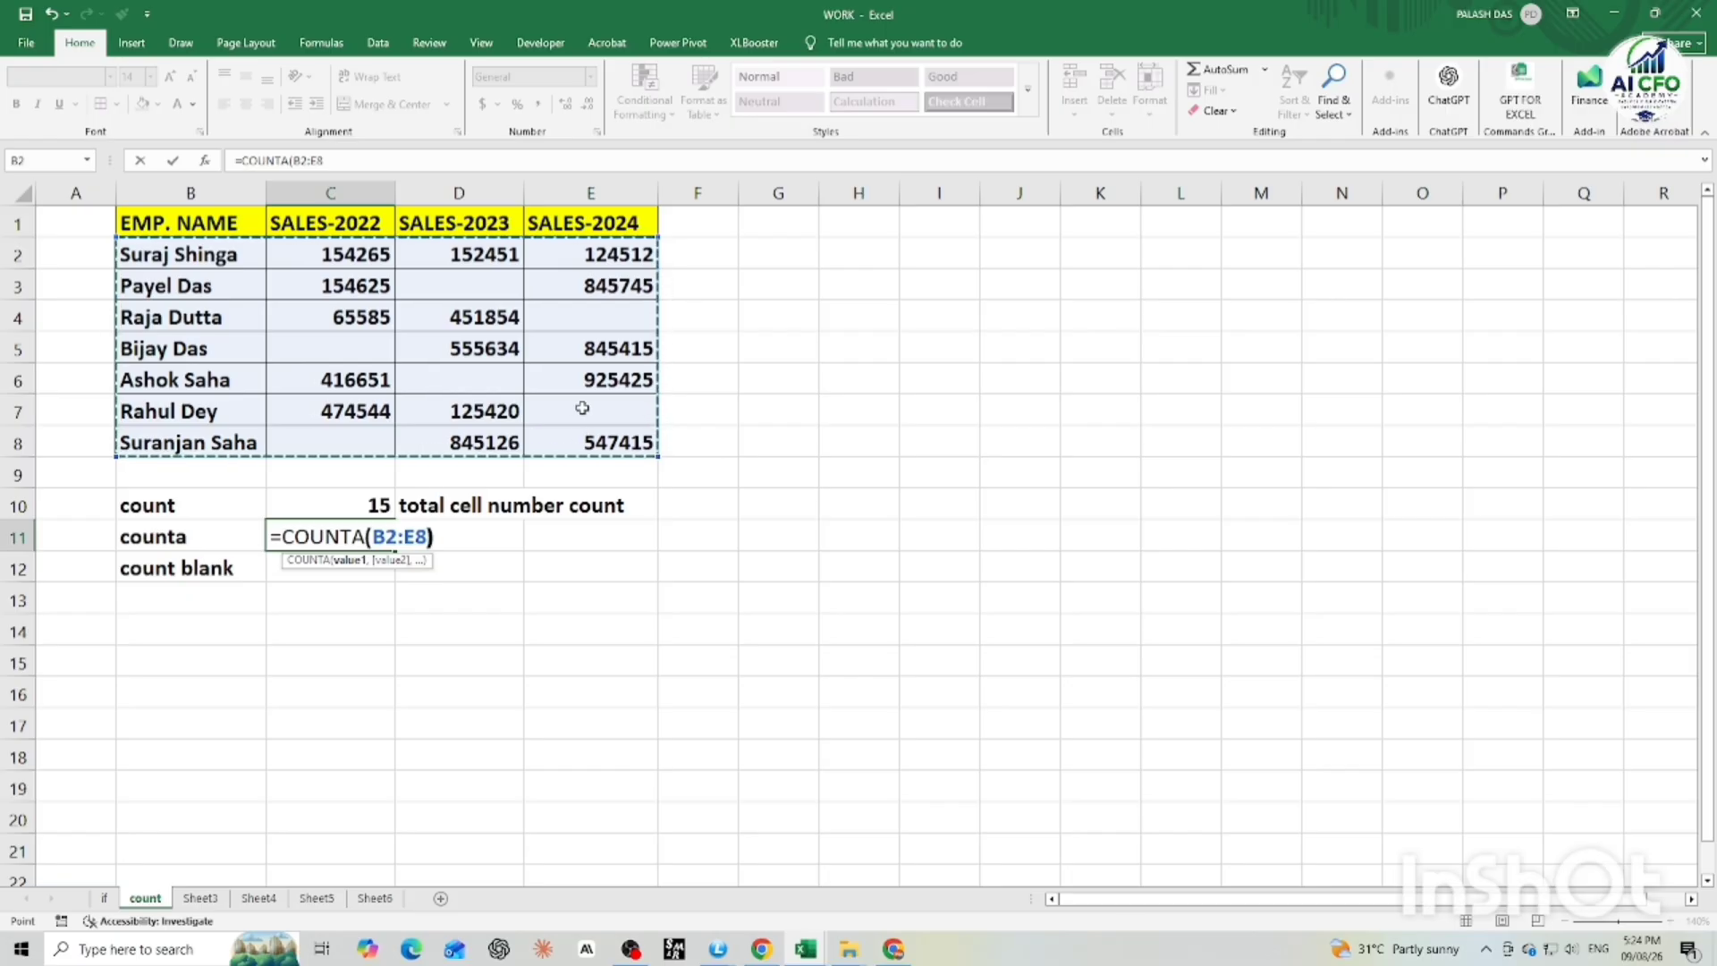
pyautogui.press('Return')
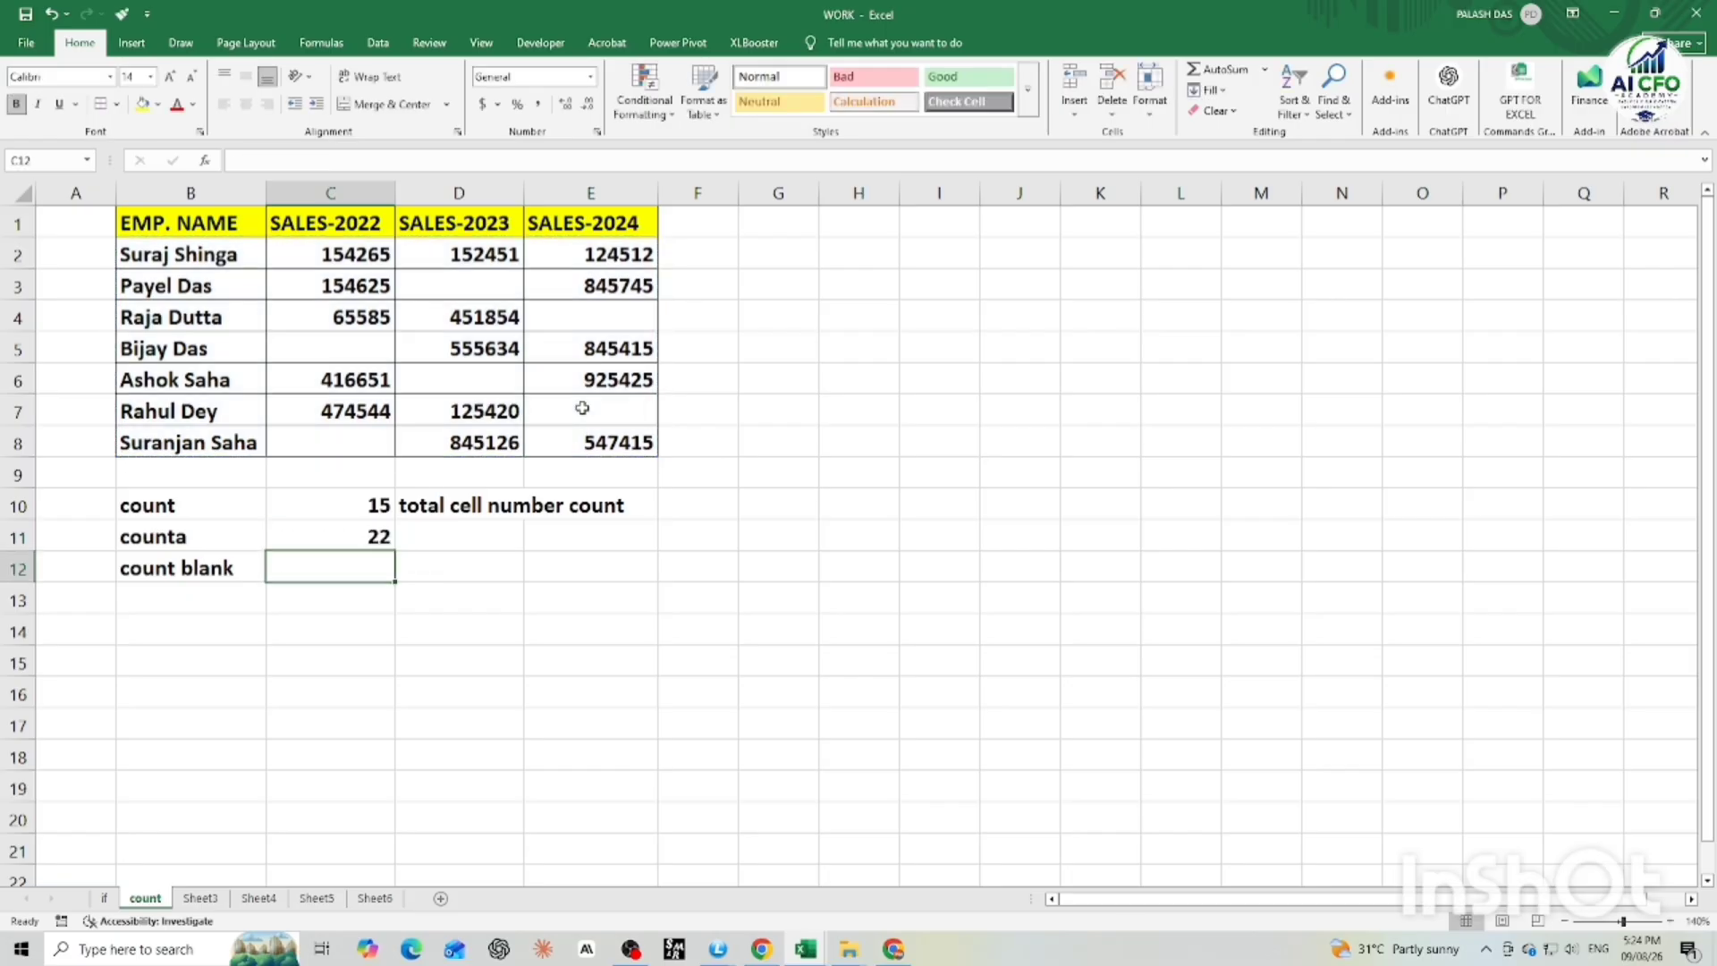
# Step: Write the note "total call count" in D11, beside the COUNTA result
pyautogui.click(416, 533)
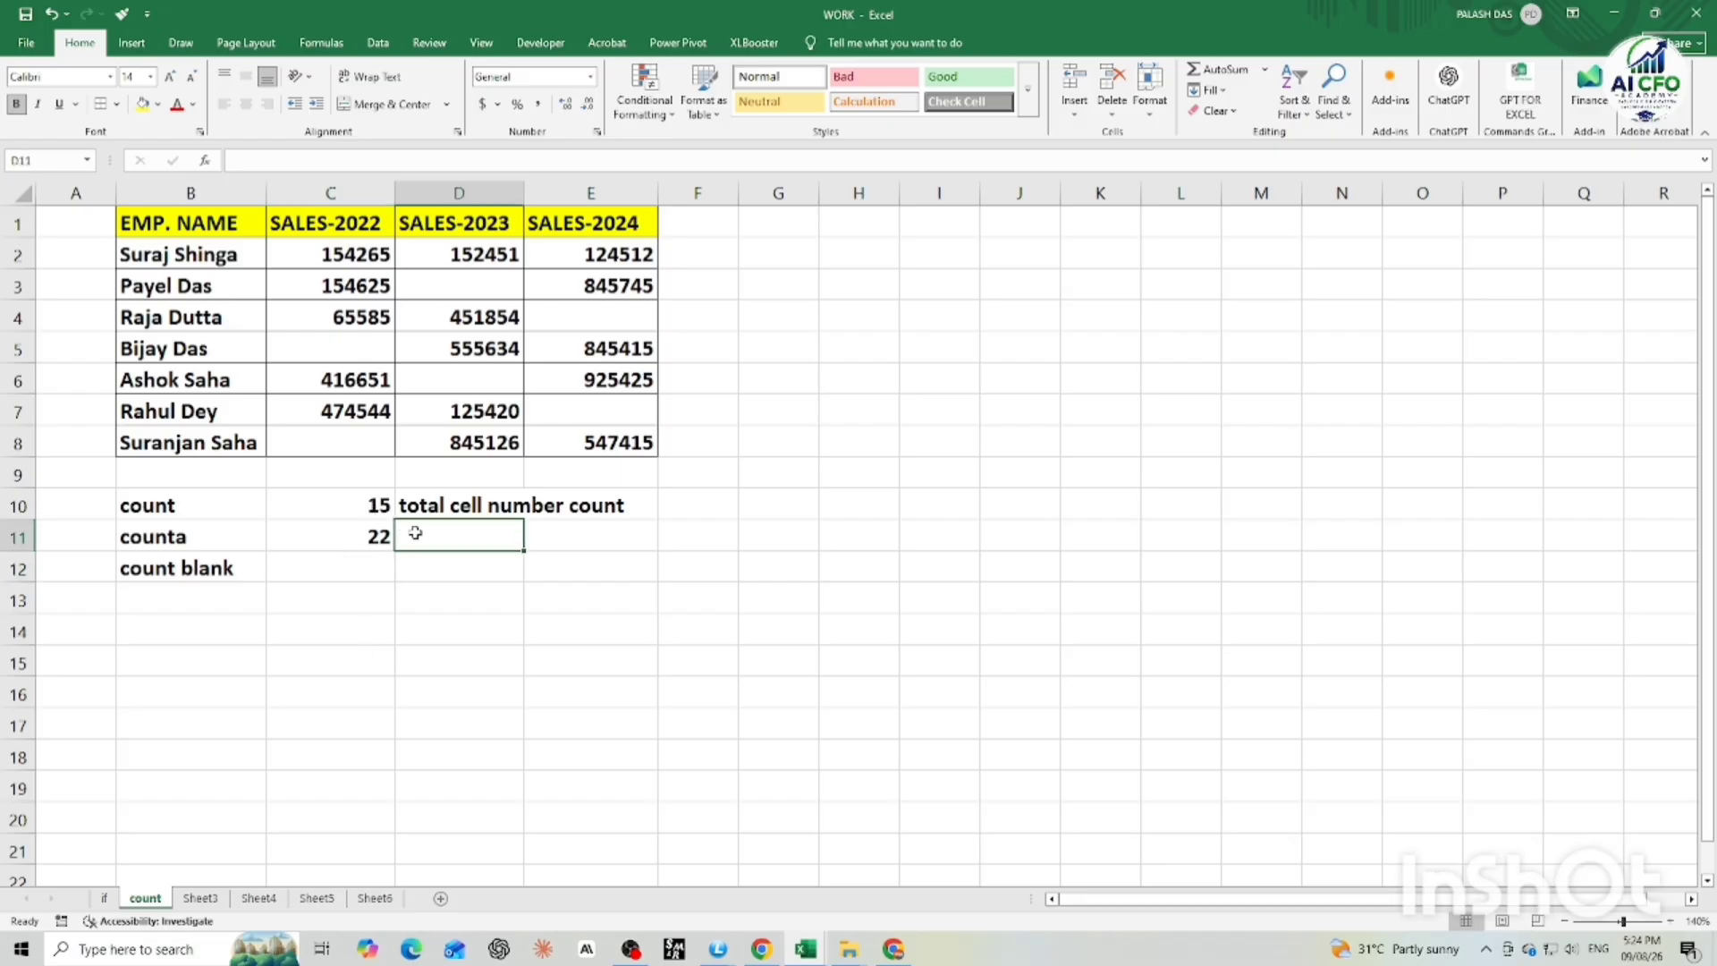
pyautogui.write('to')
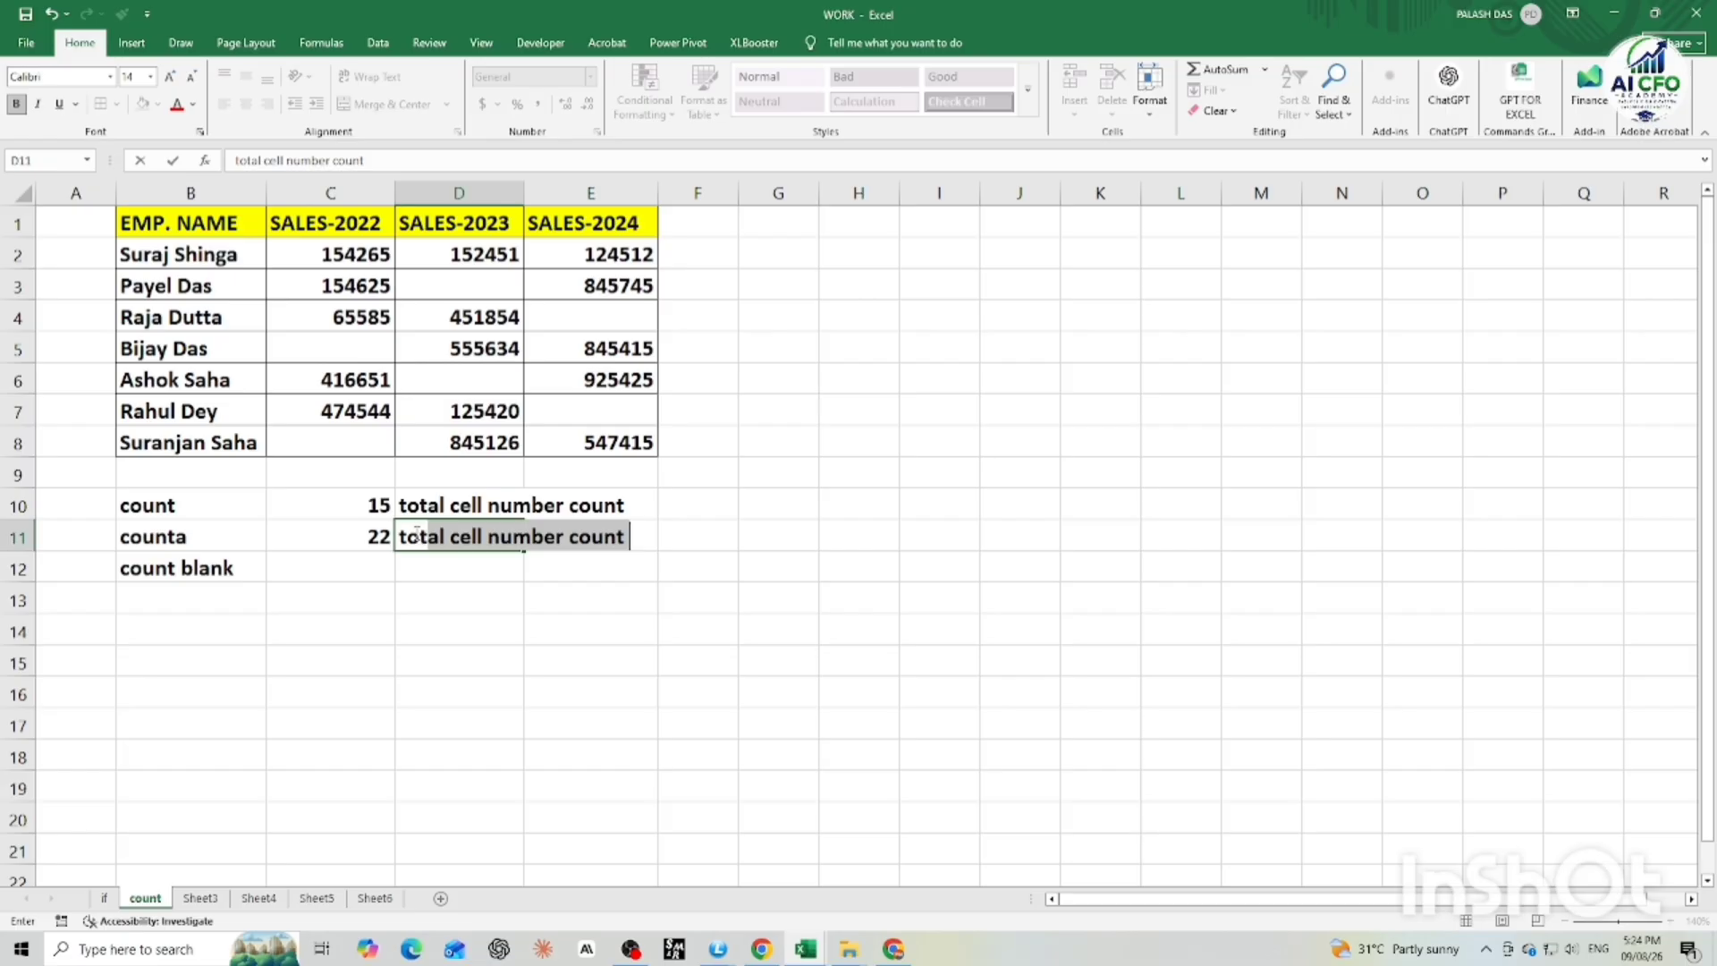
pyautogui.write('tal call ')
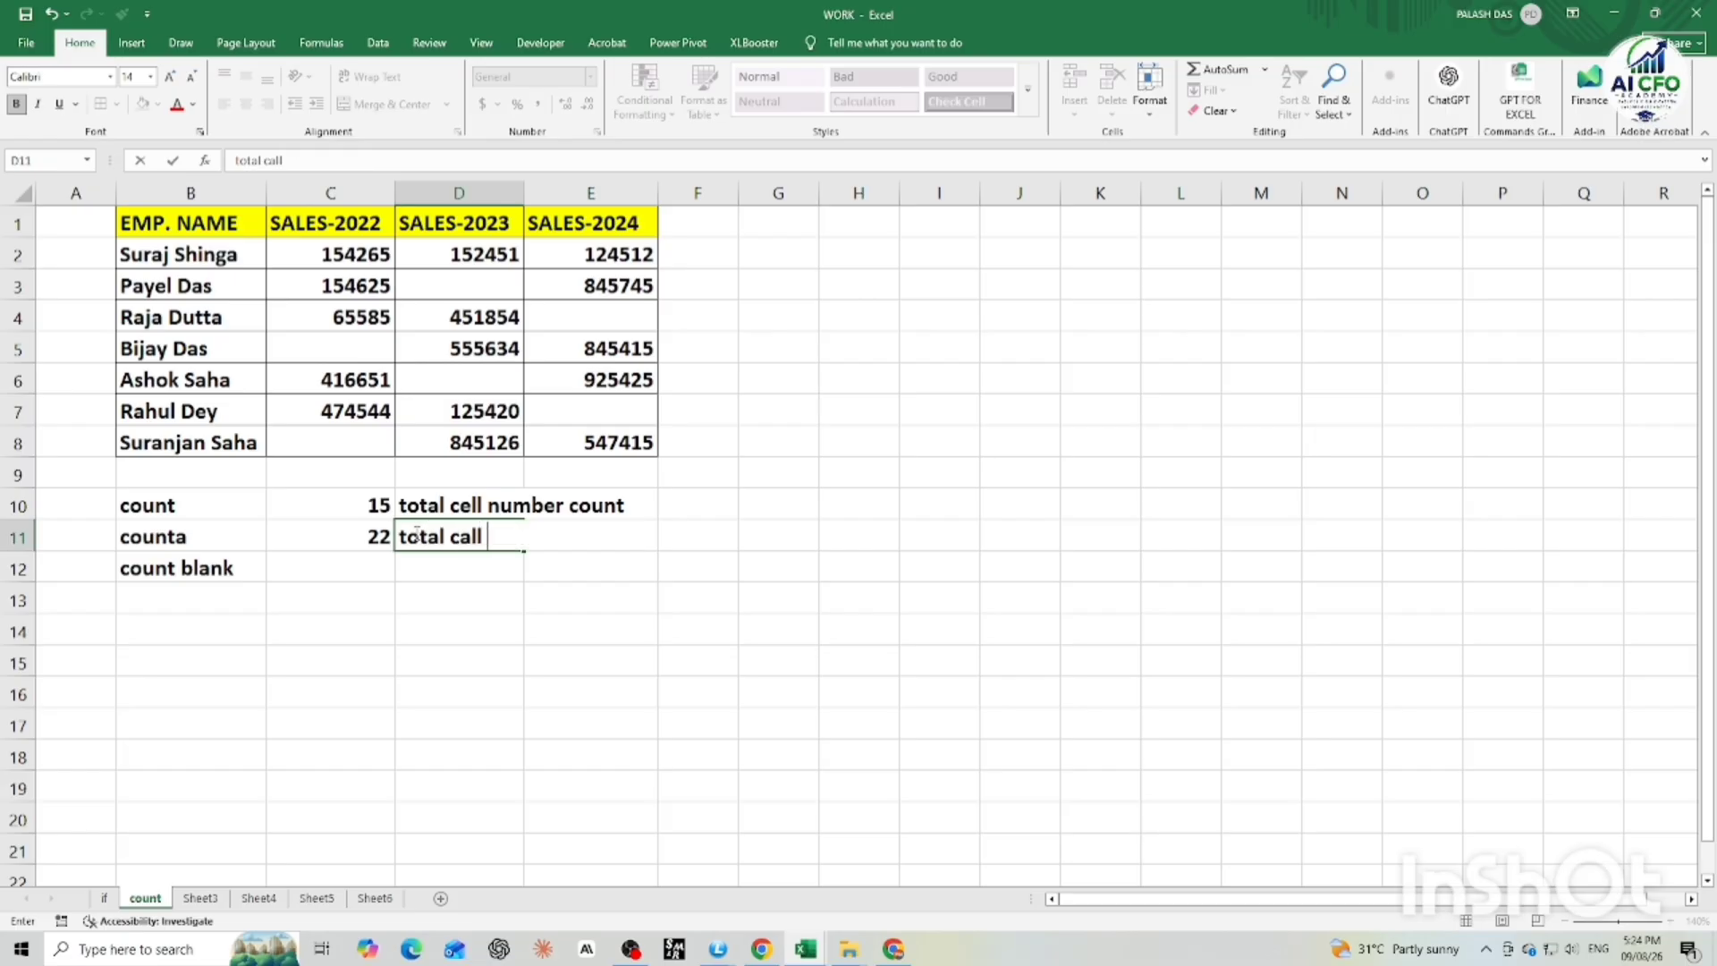
pyautogui.write('count')
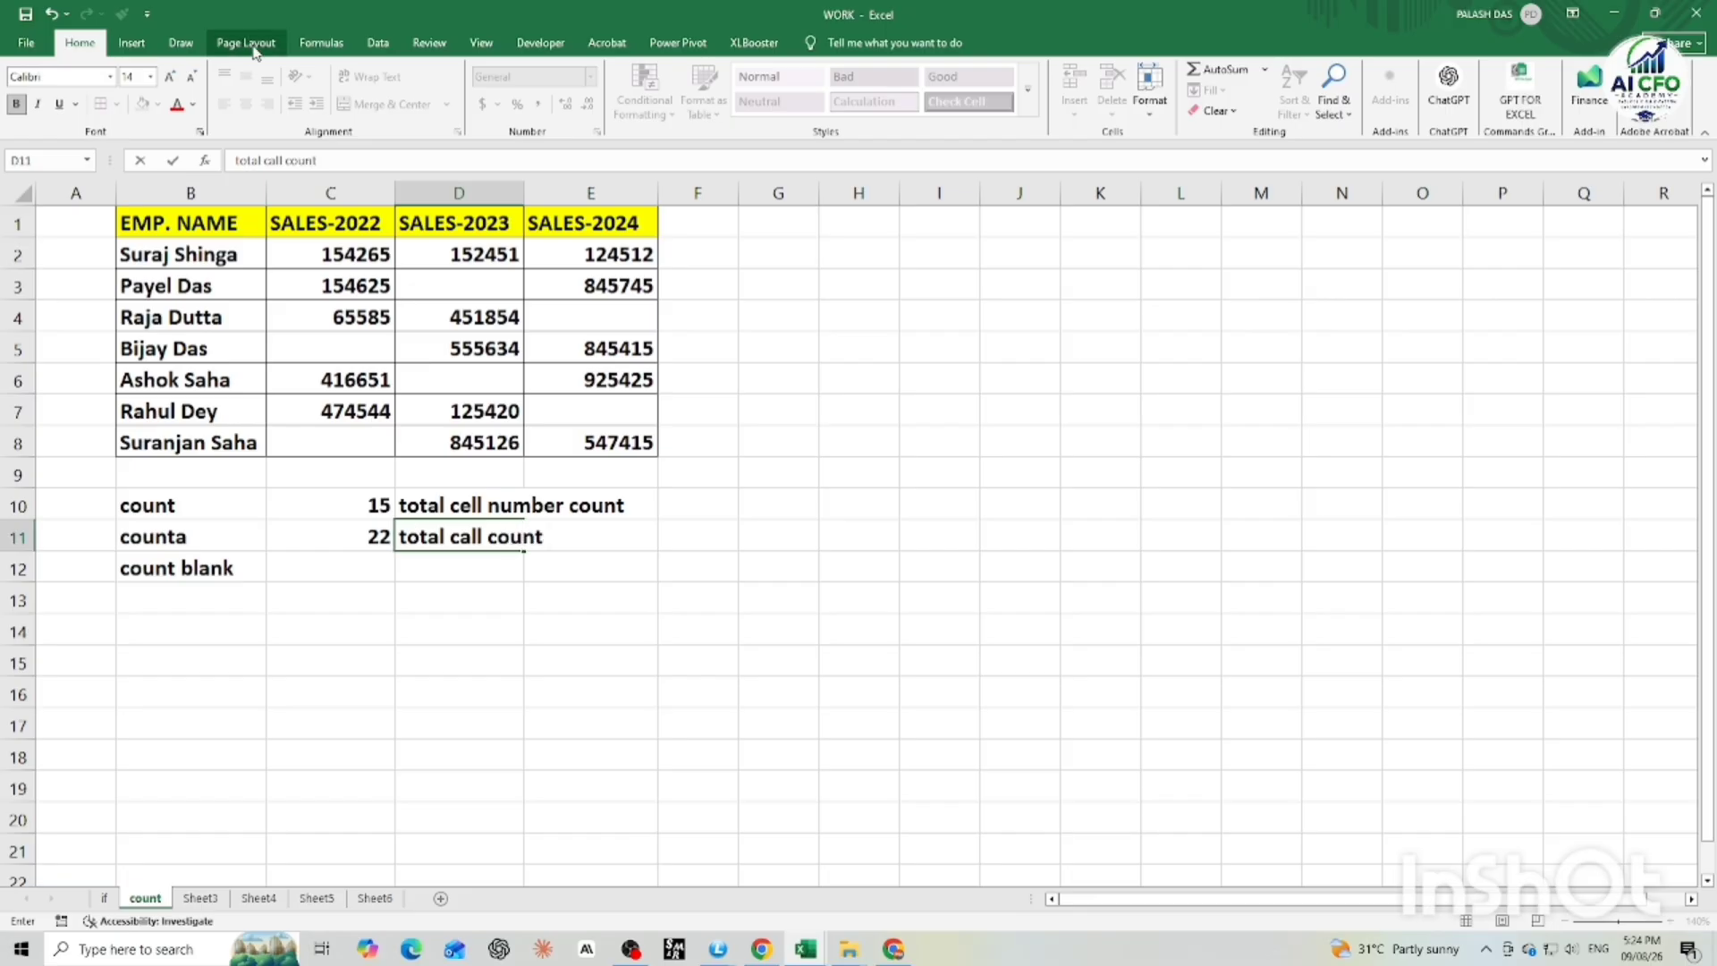
pyautogui.click(745, 503)
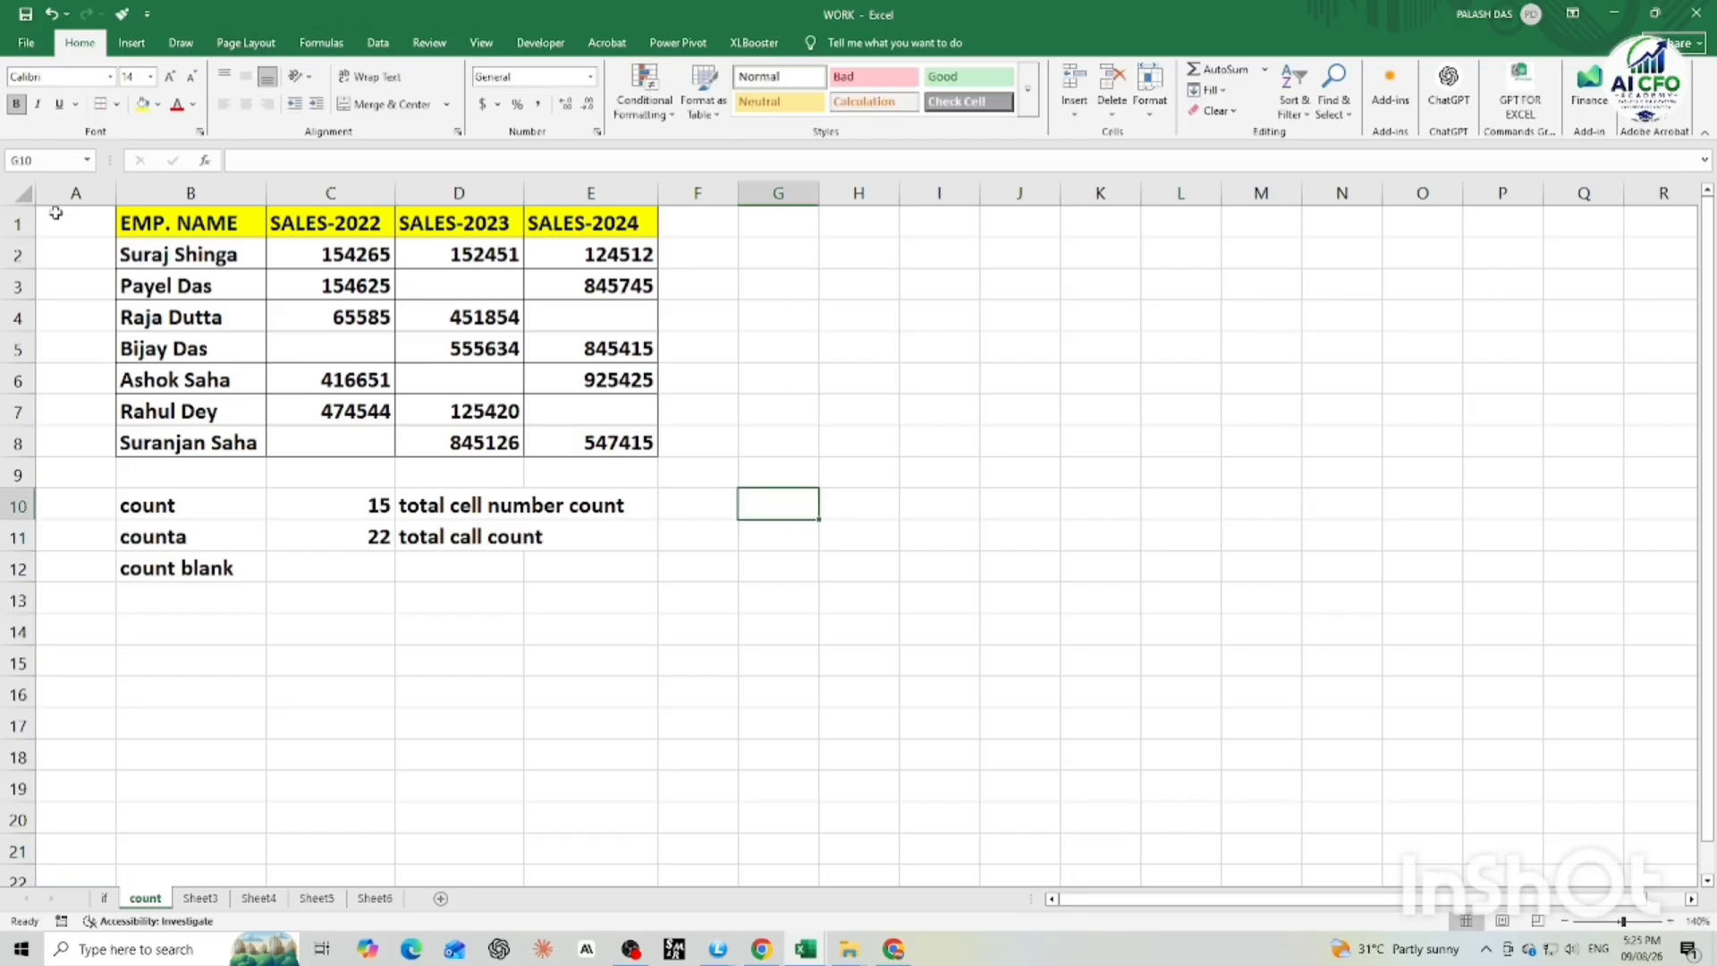
# Step: Go through the employee names and sales cells in B2:E8 one by one, and check the range of the COUNTA formula in C11
pyautogui.click(184, 261)
pyautogui.click(193, 292)
pyautogui.click(193, 318)
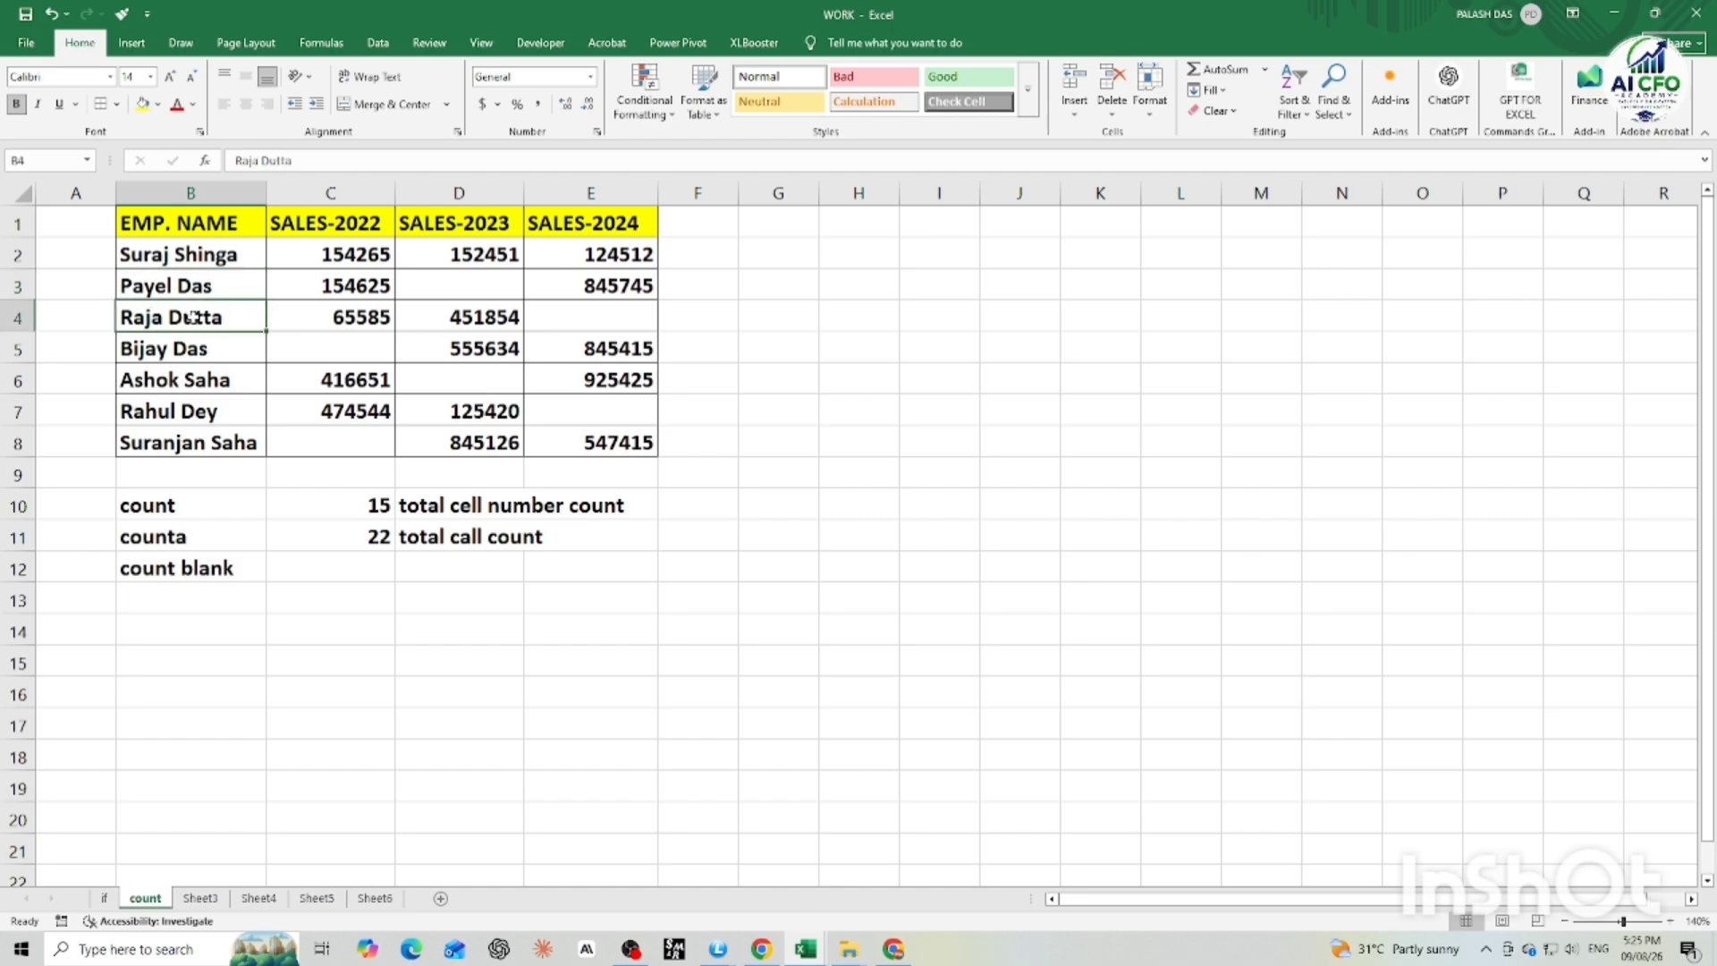
pyautogui.click(195, 349)
pyautogui.click(197, 379)
pyautogui.click(198, 410)
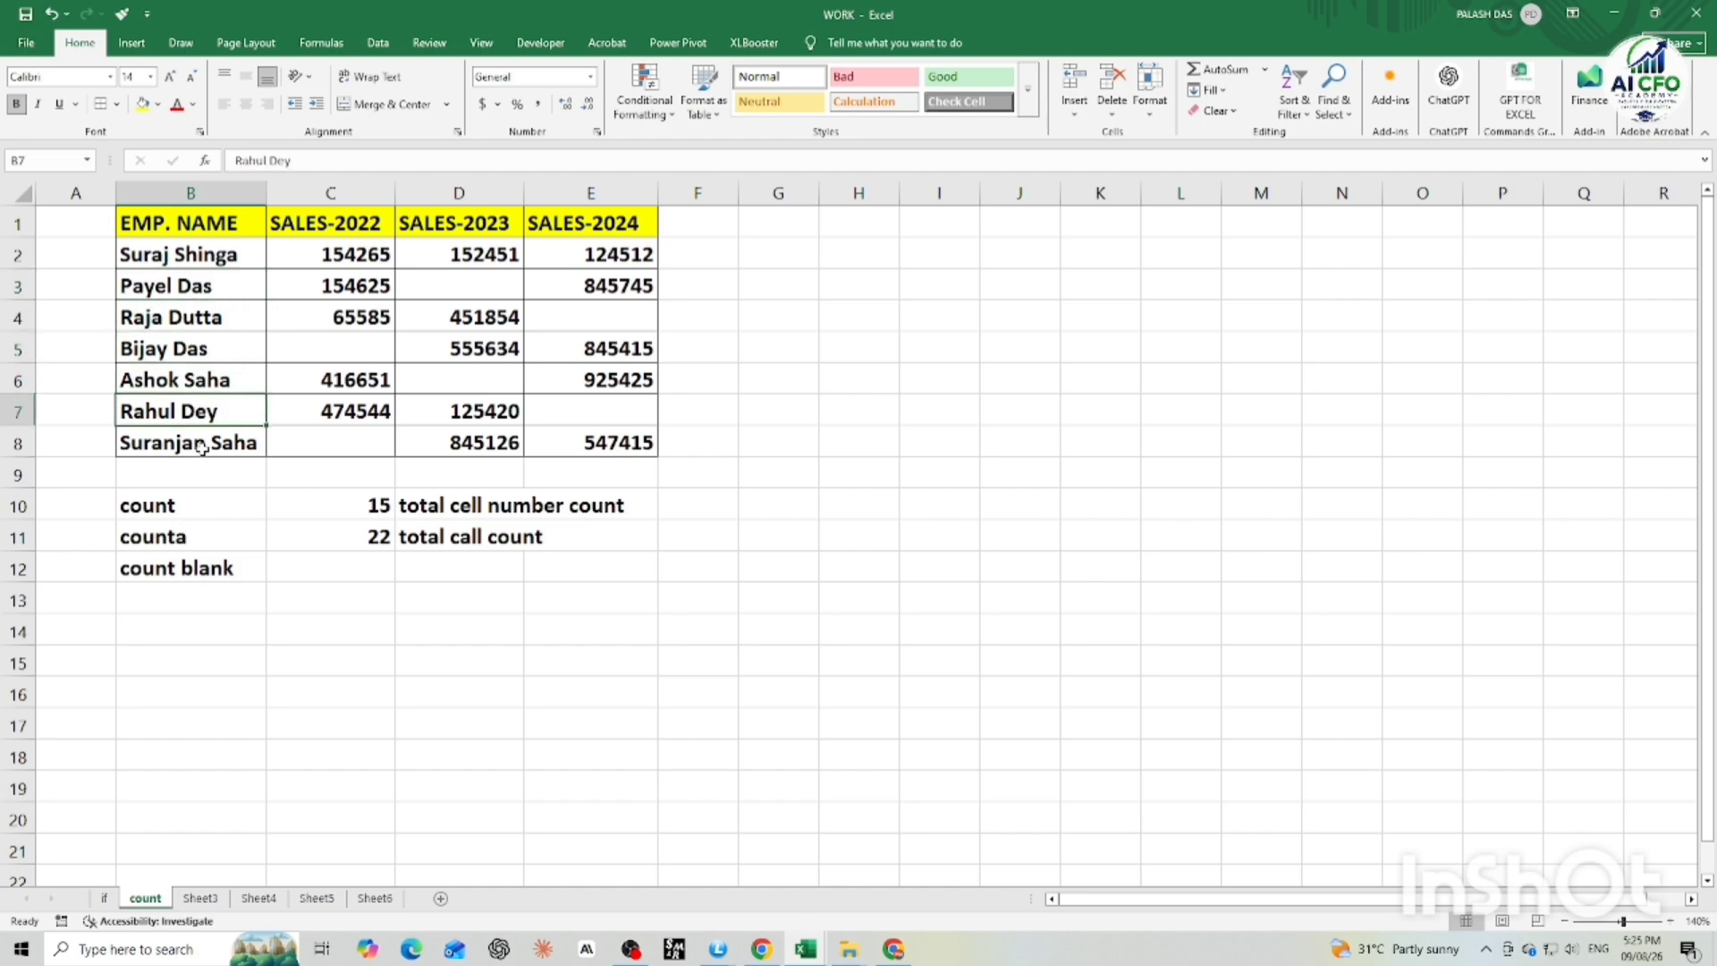
pyautogui.click(201, 443)
pyautogui.click(364, 260)
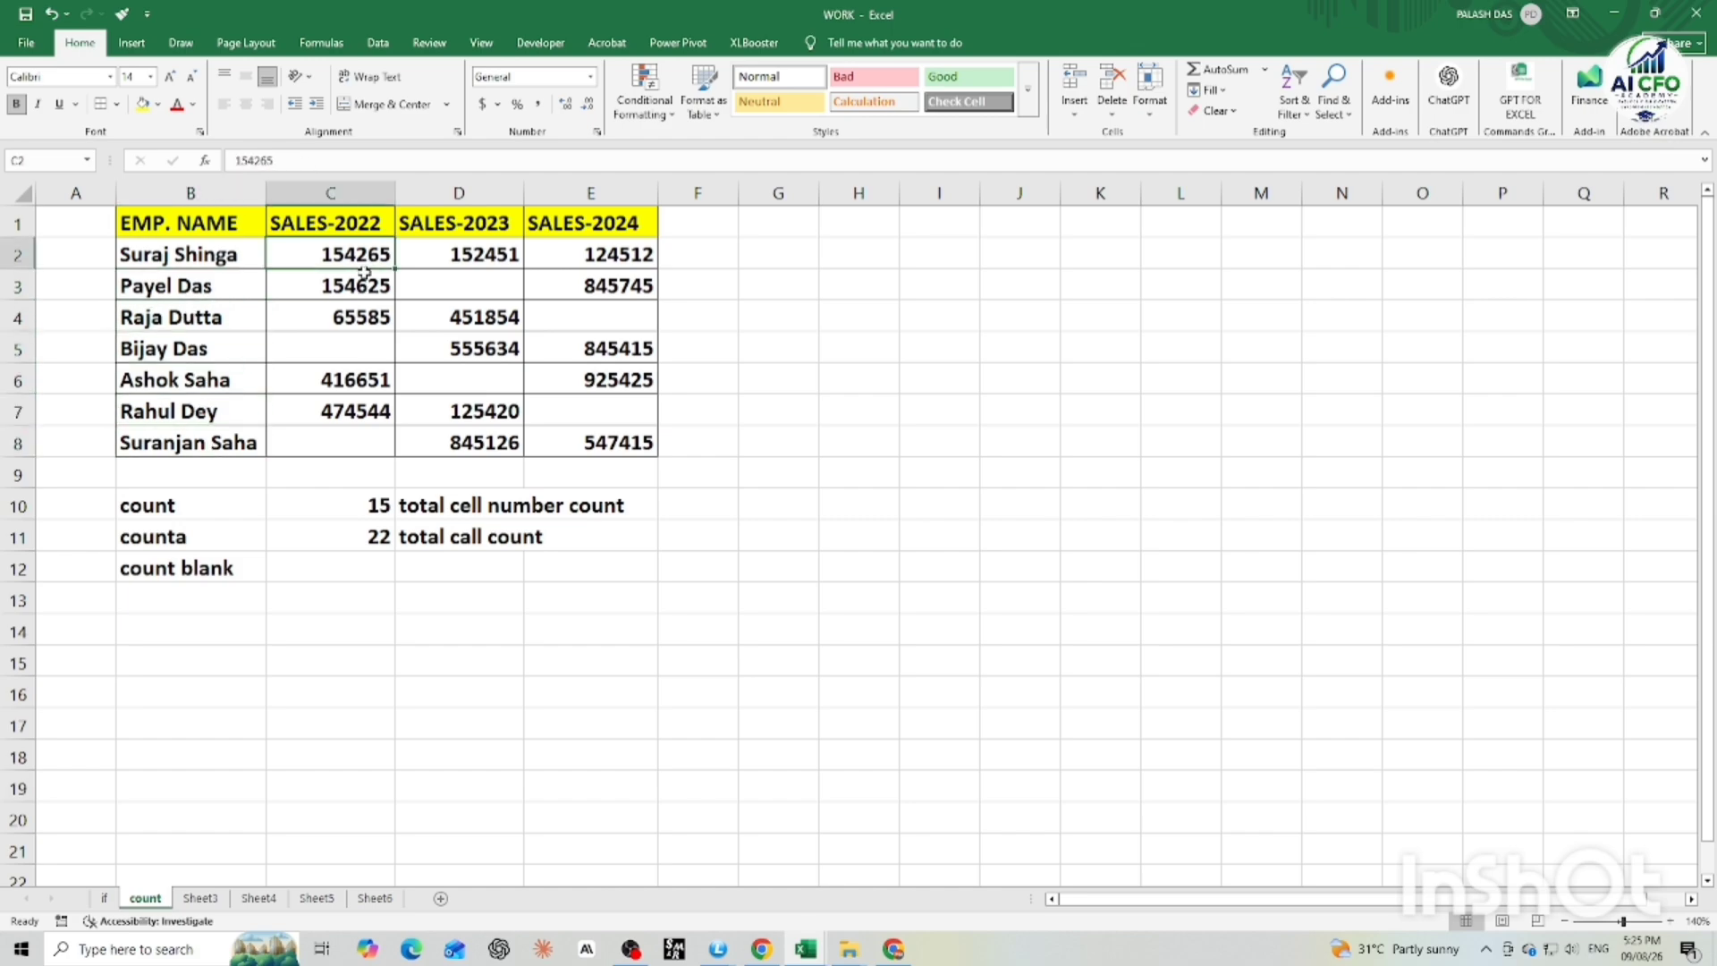
pyautogui.click(360, 288)
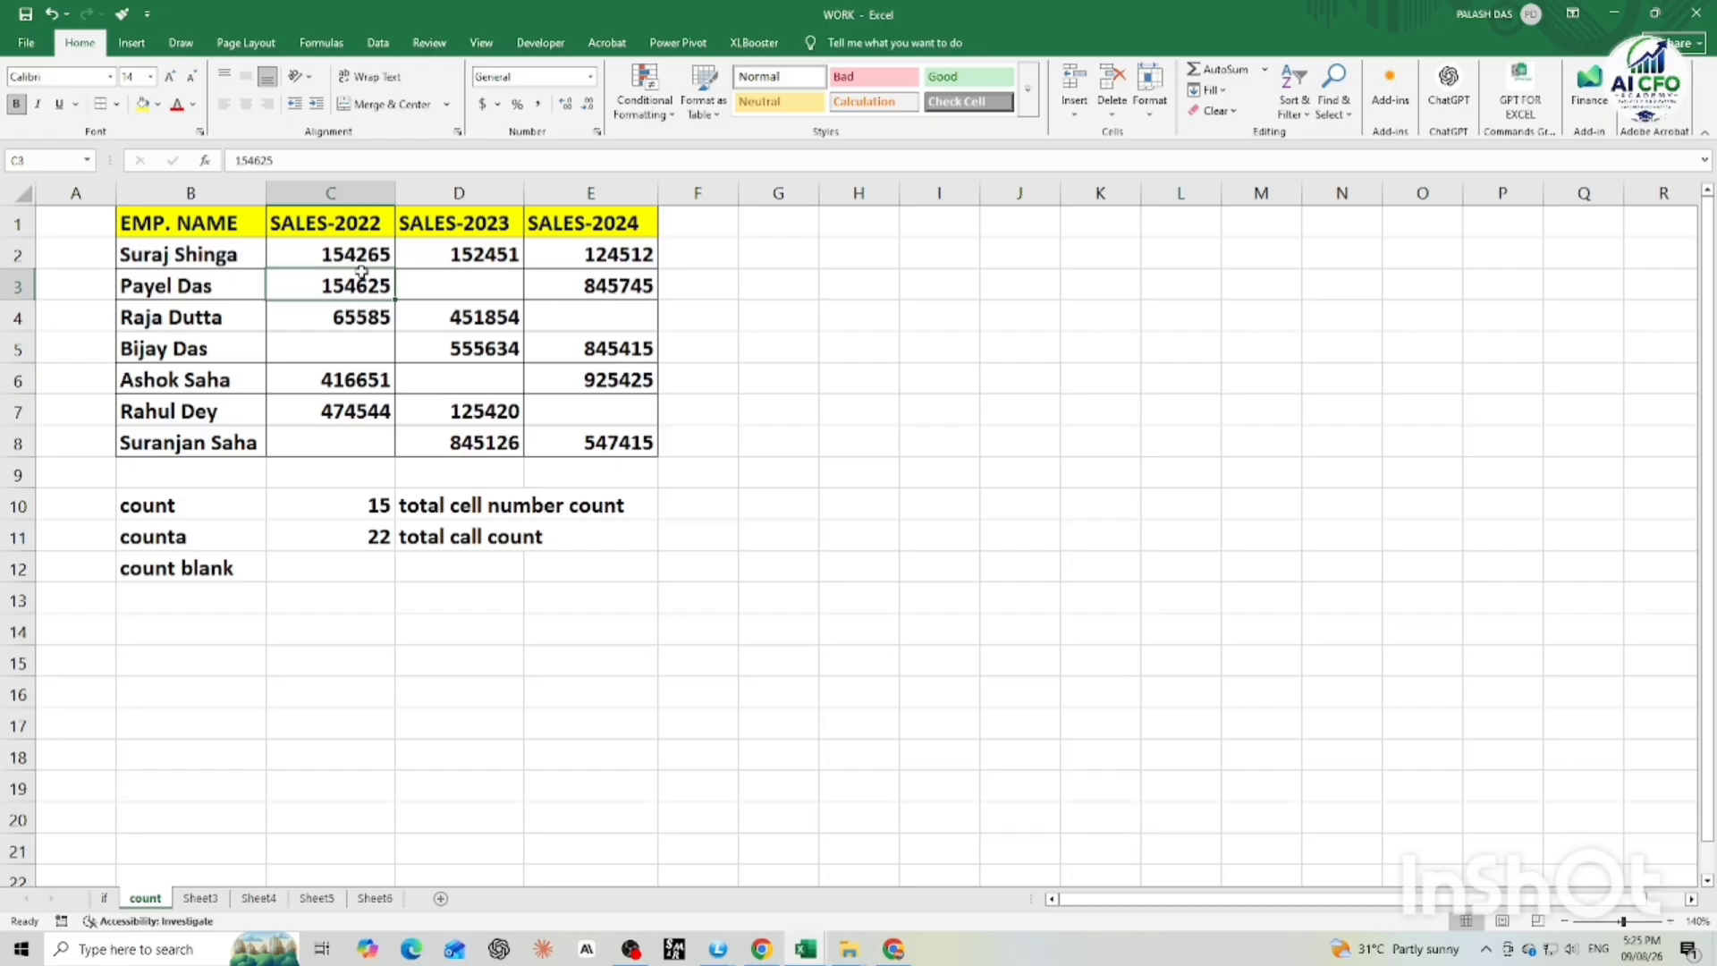
pyautogui.click(360, 320)
pyautogui.click(354, 351)
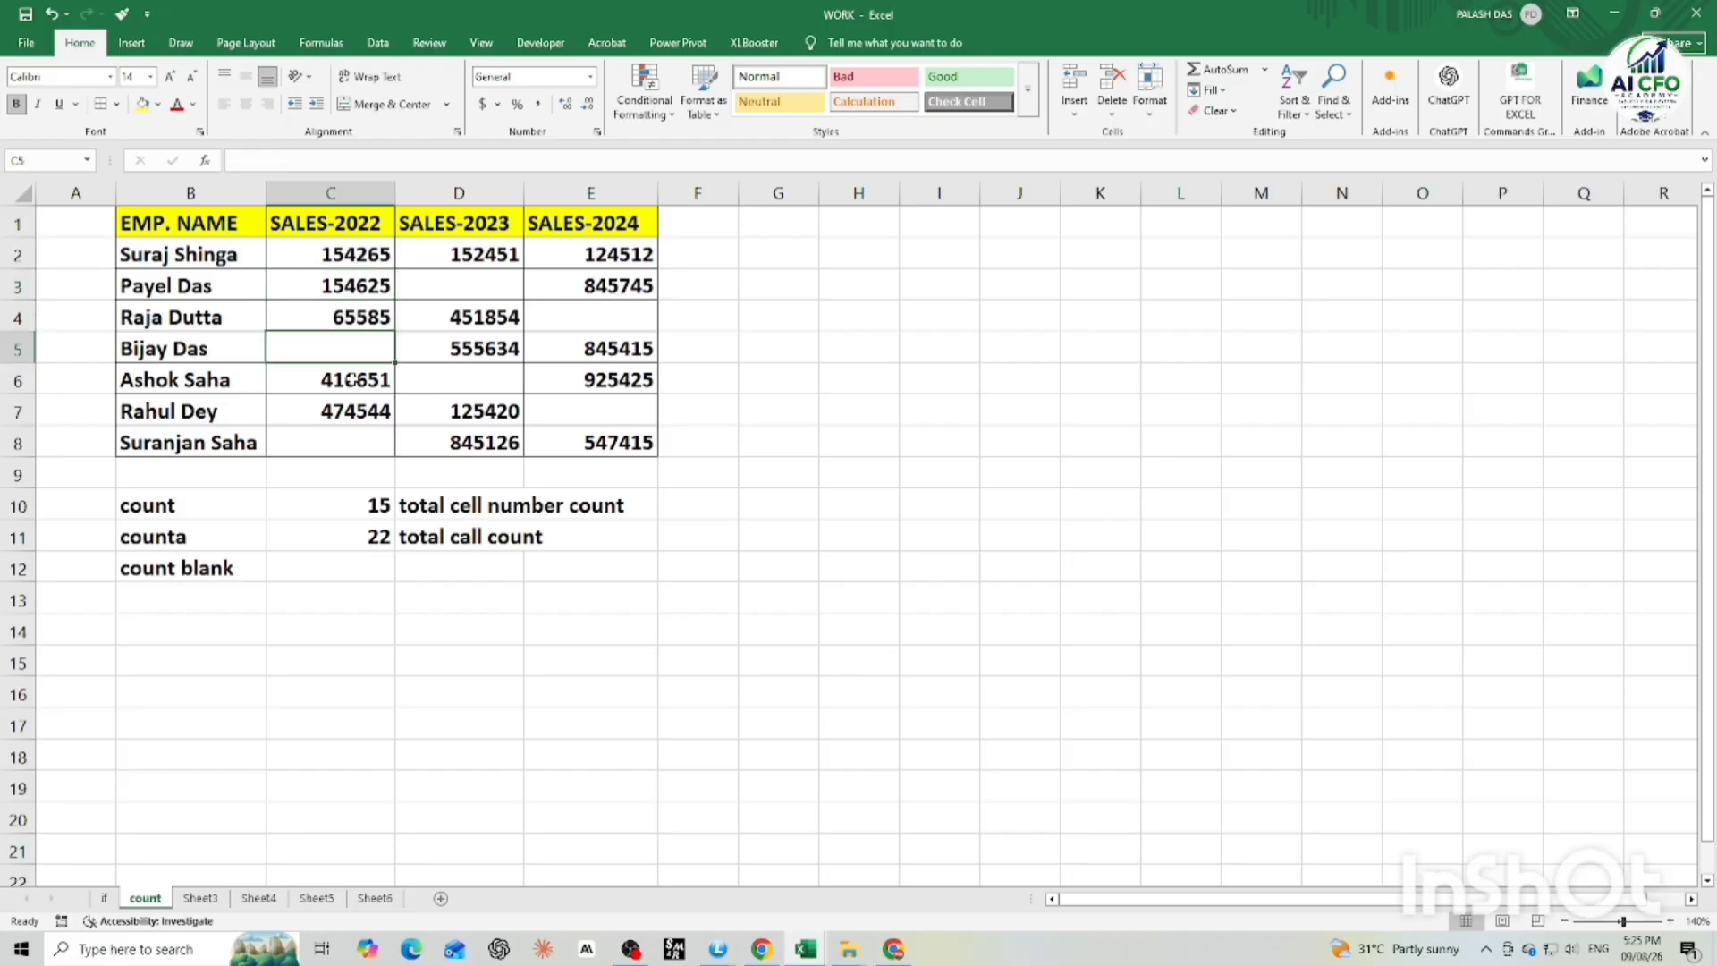
pyautogui.click(352, 380)
pyautogui.click(349, 409)
pyautogui.click(340, 445)
pyautogui.click(459, 267)
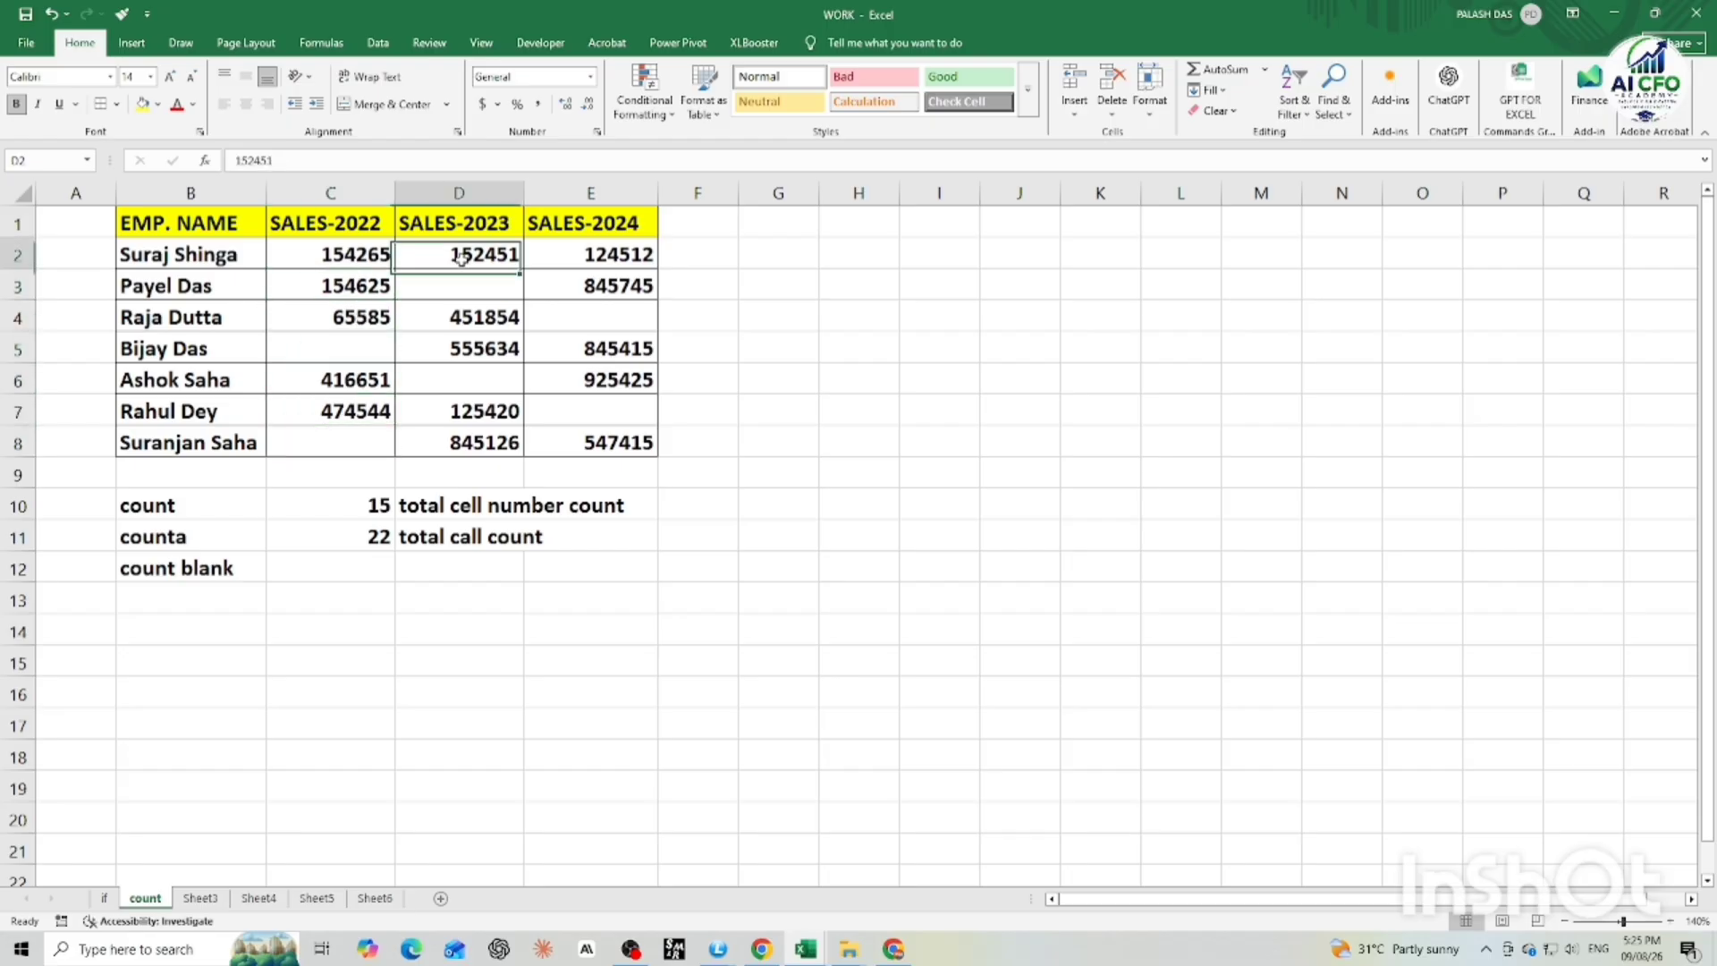
pyautogui.click(454, 285)
pyautogui.click(456, 317)
pyautogui.click(456, 348)
pyautogui.click(456, 379)
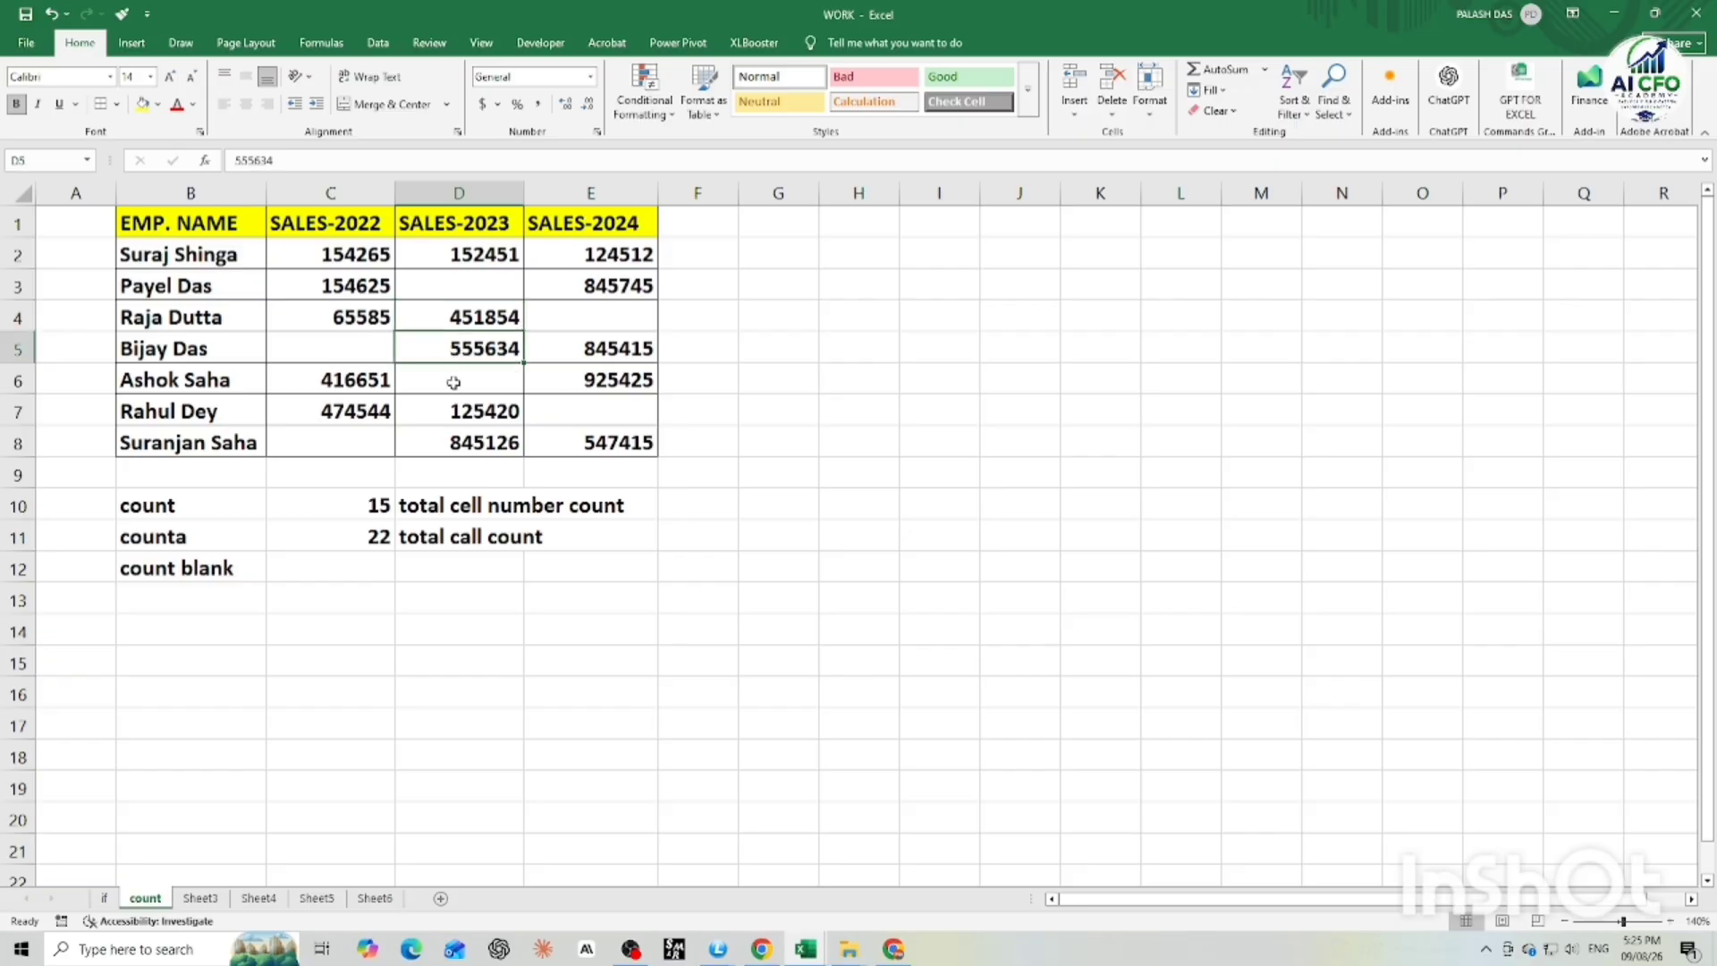
pyautogui.click(458, 413)
pyautogui.click(456, 444)
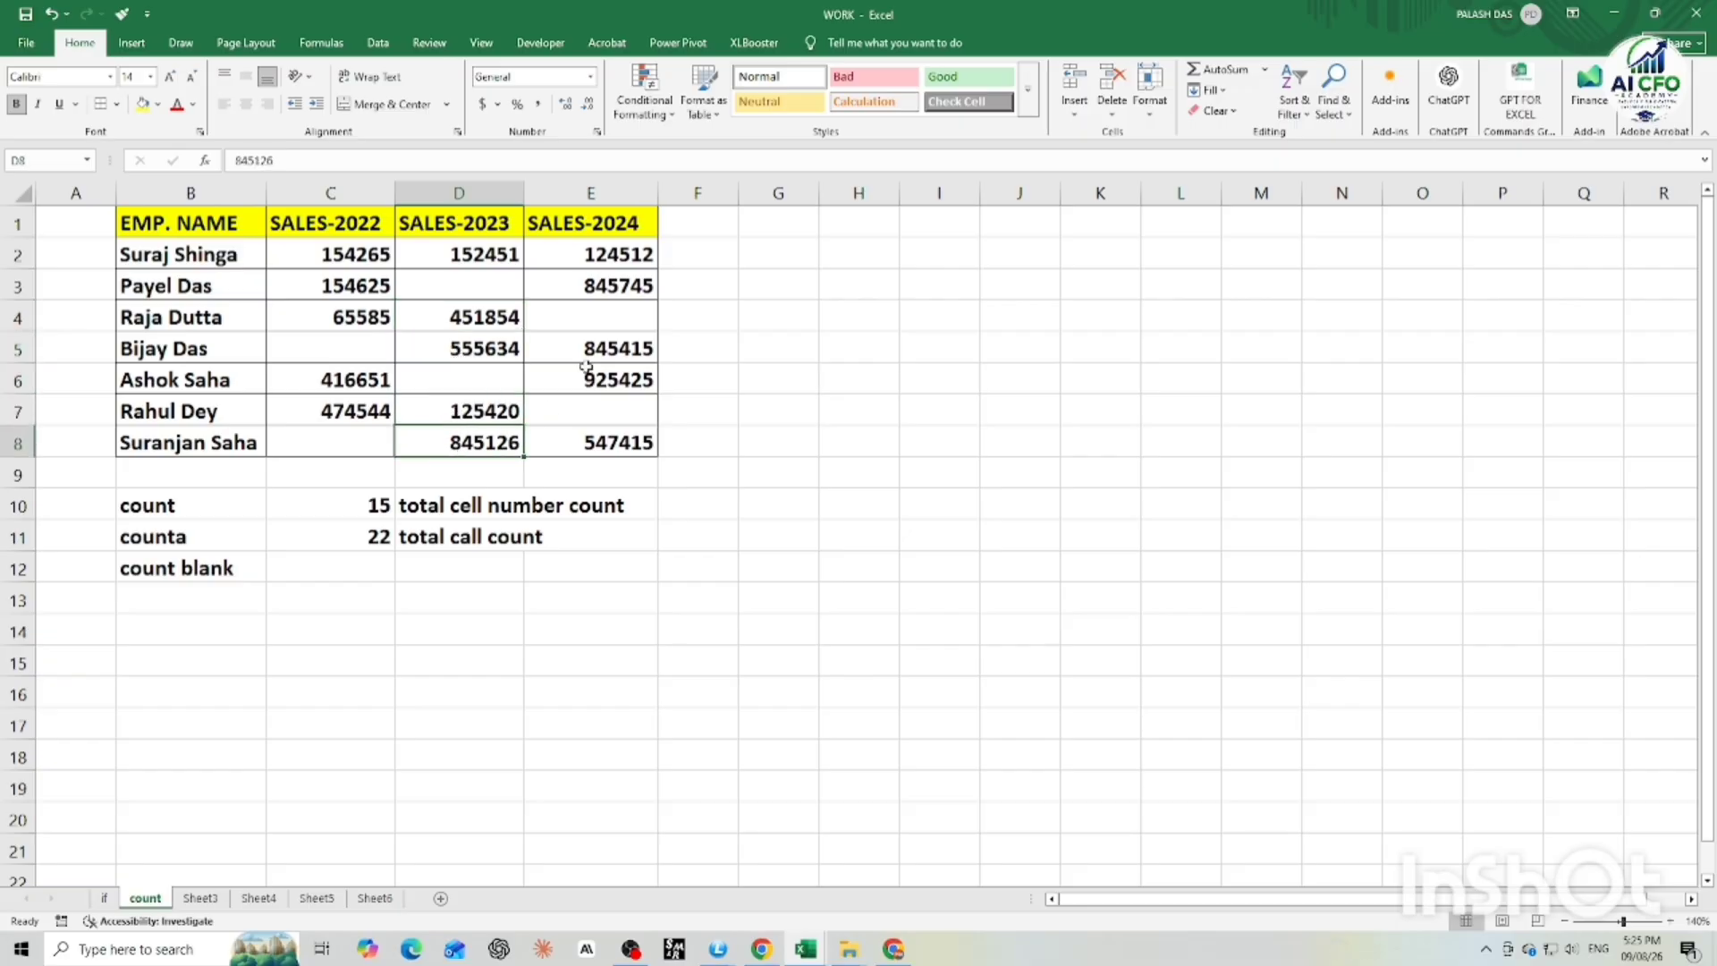
pyautogui.click(594, 258)
pyautogui.click(593, 283)
pyautogui.click(596, 318)
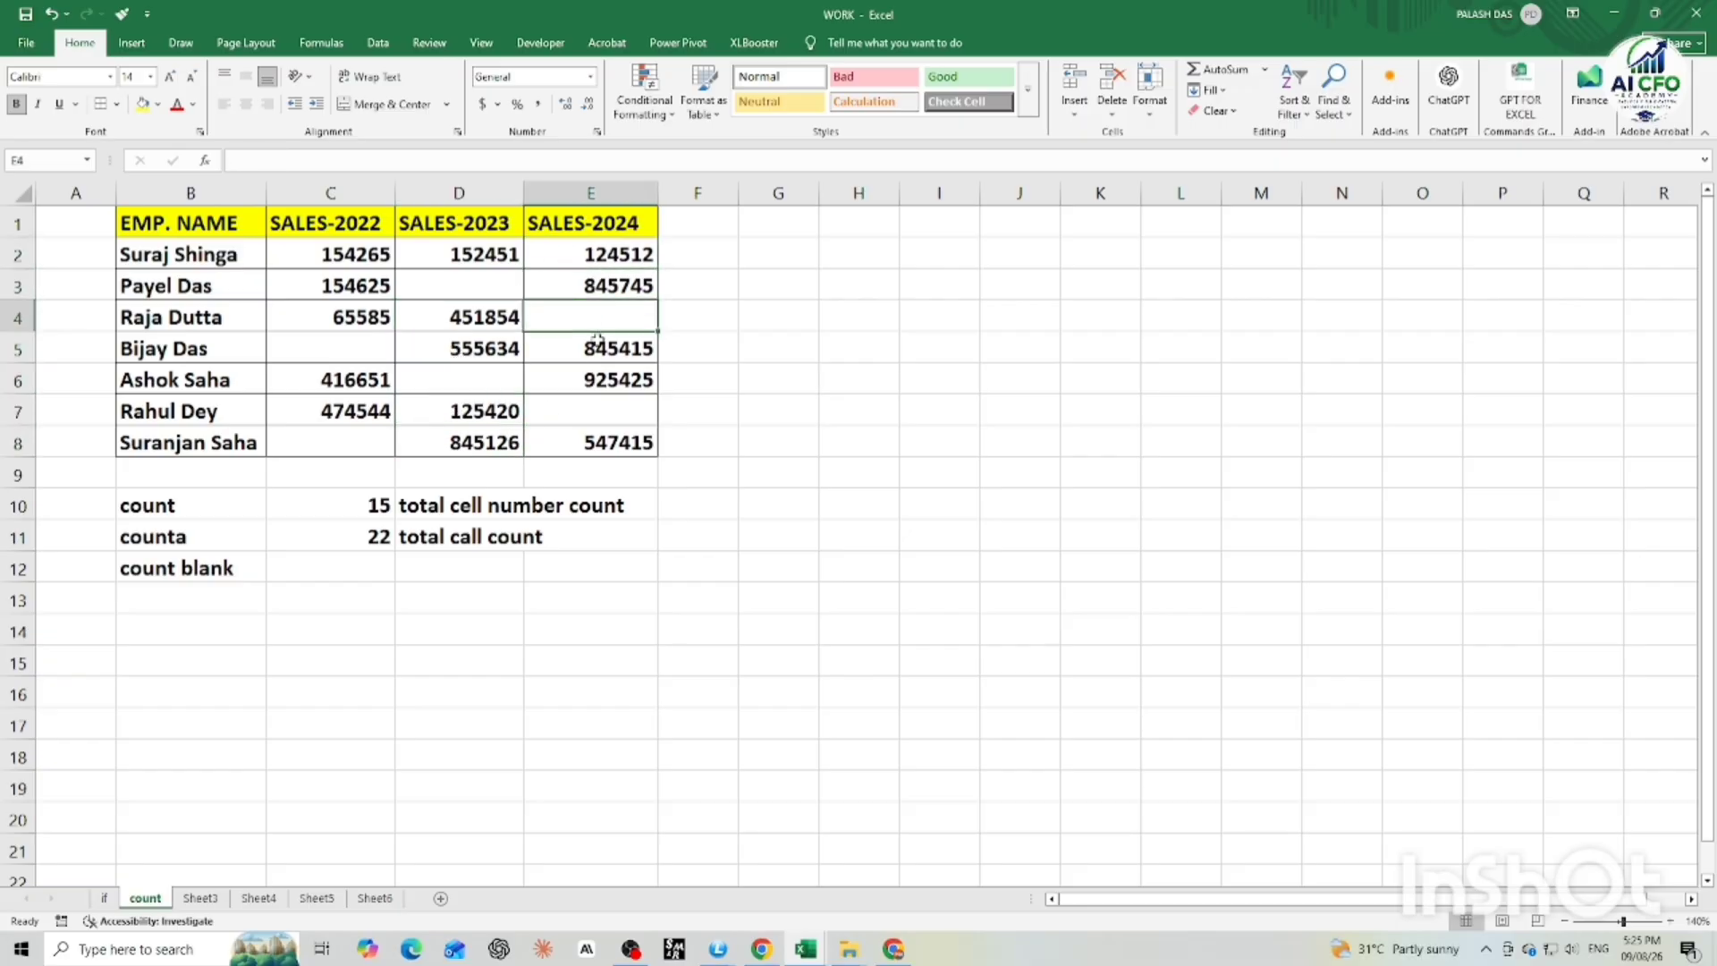
pyautogui.click(596, 348)
pyautogui.click(597, 380)
pyautogui.click(590, 413)
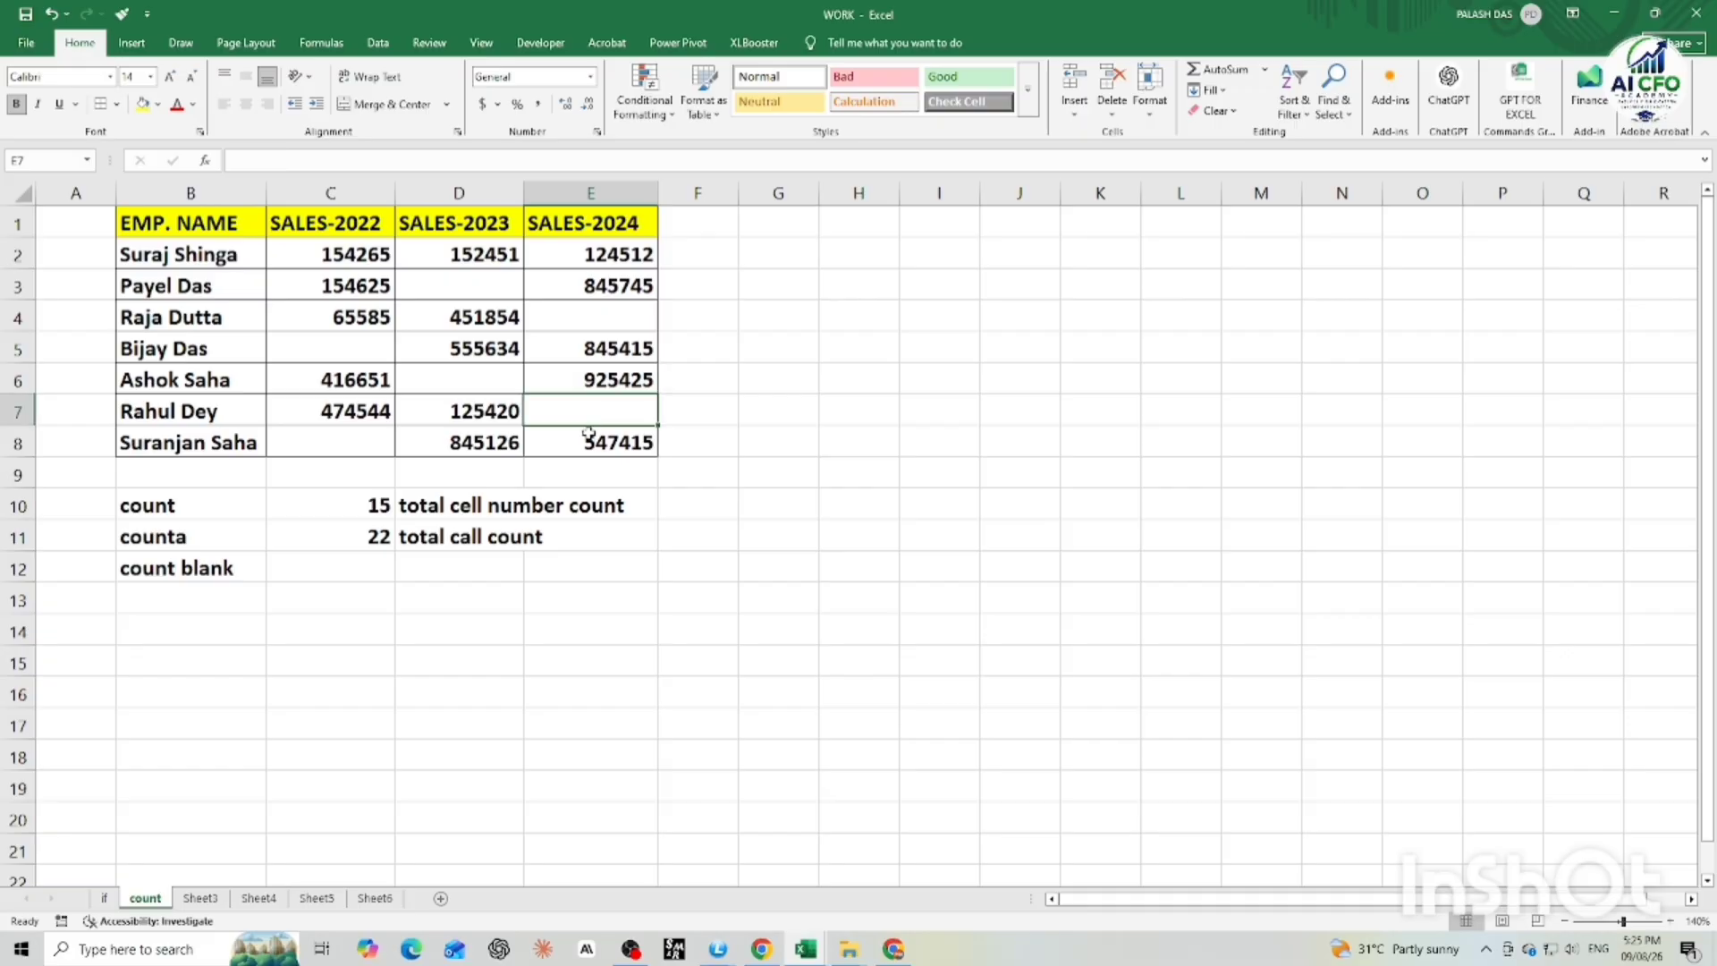
pyautogui.click(588, 443)
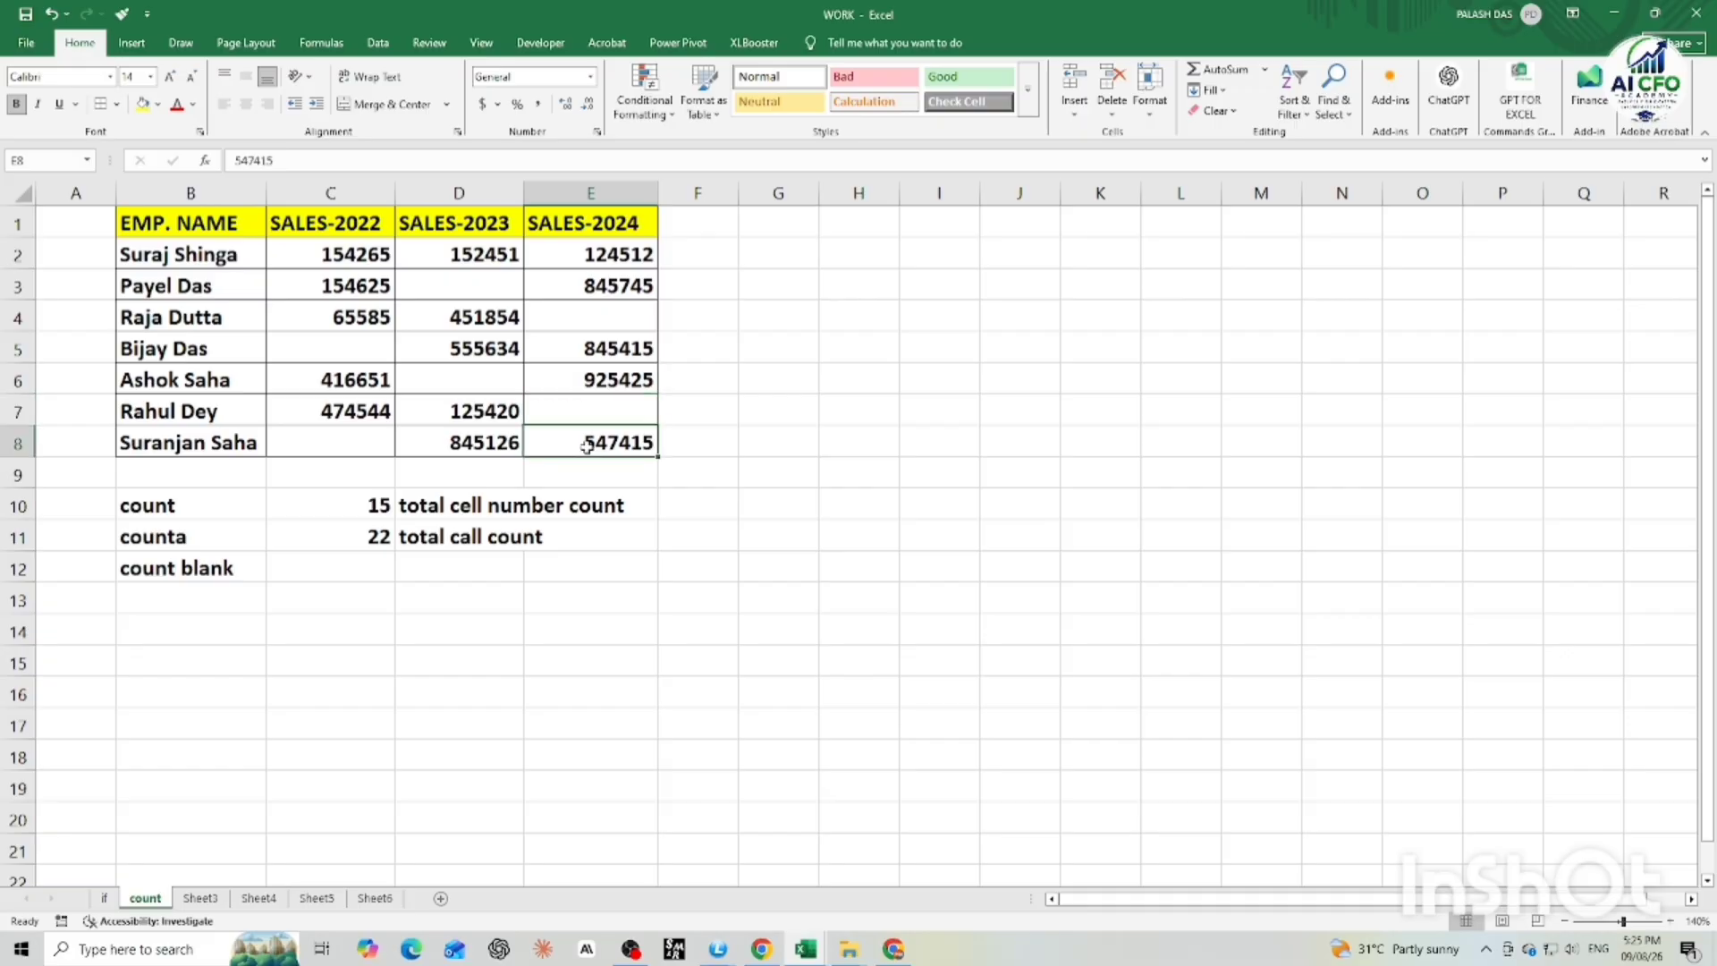
pyautogui.doubleClick(373, 539)
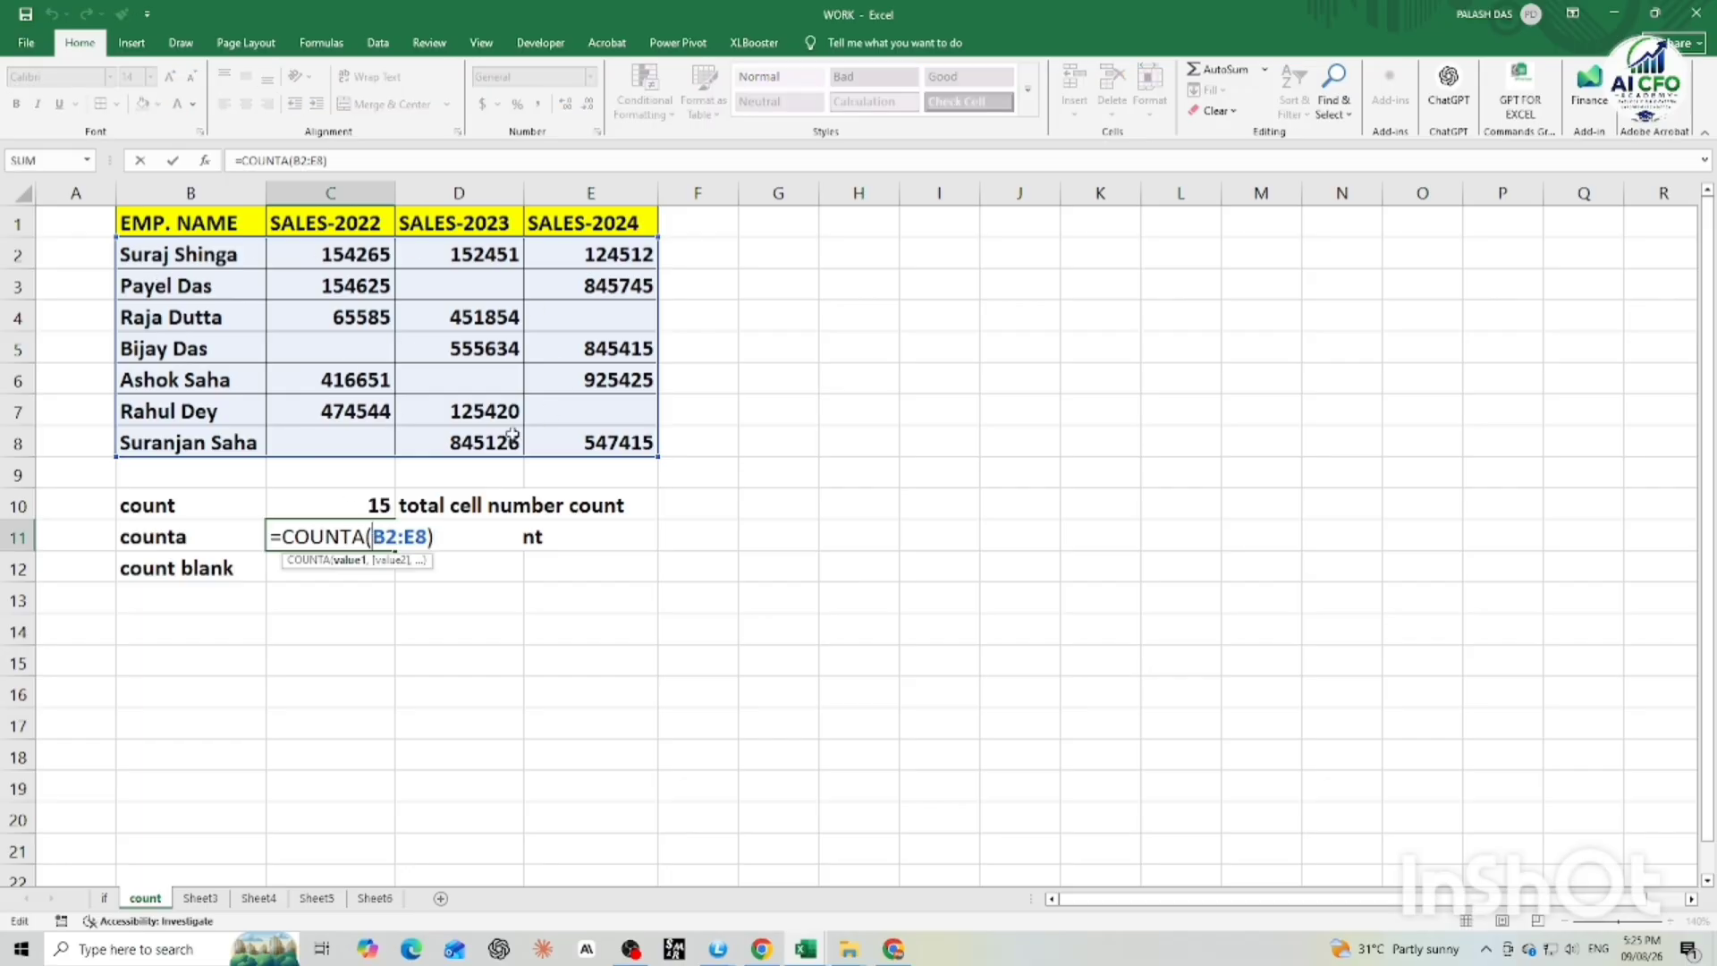
pyautogui.hotkey('ctrl', 'Return')
pyautogui.press('Return')
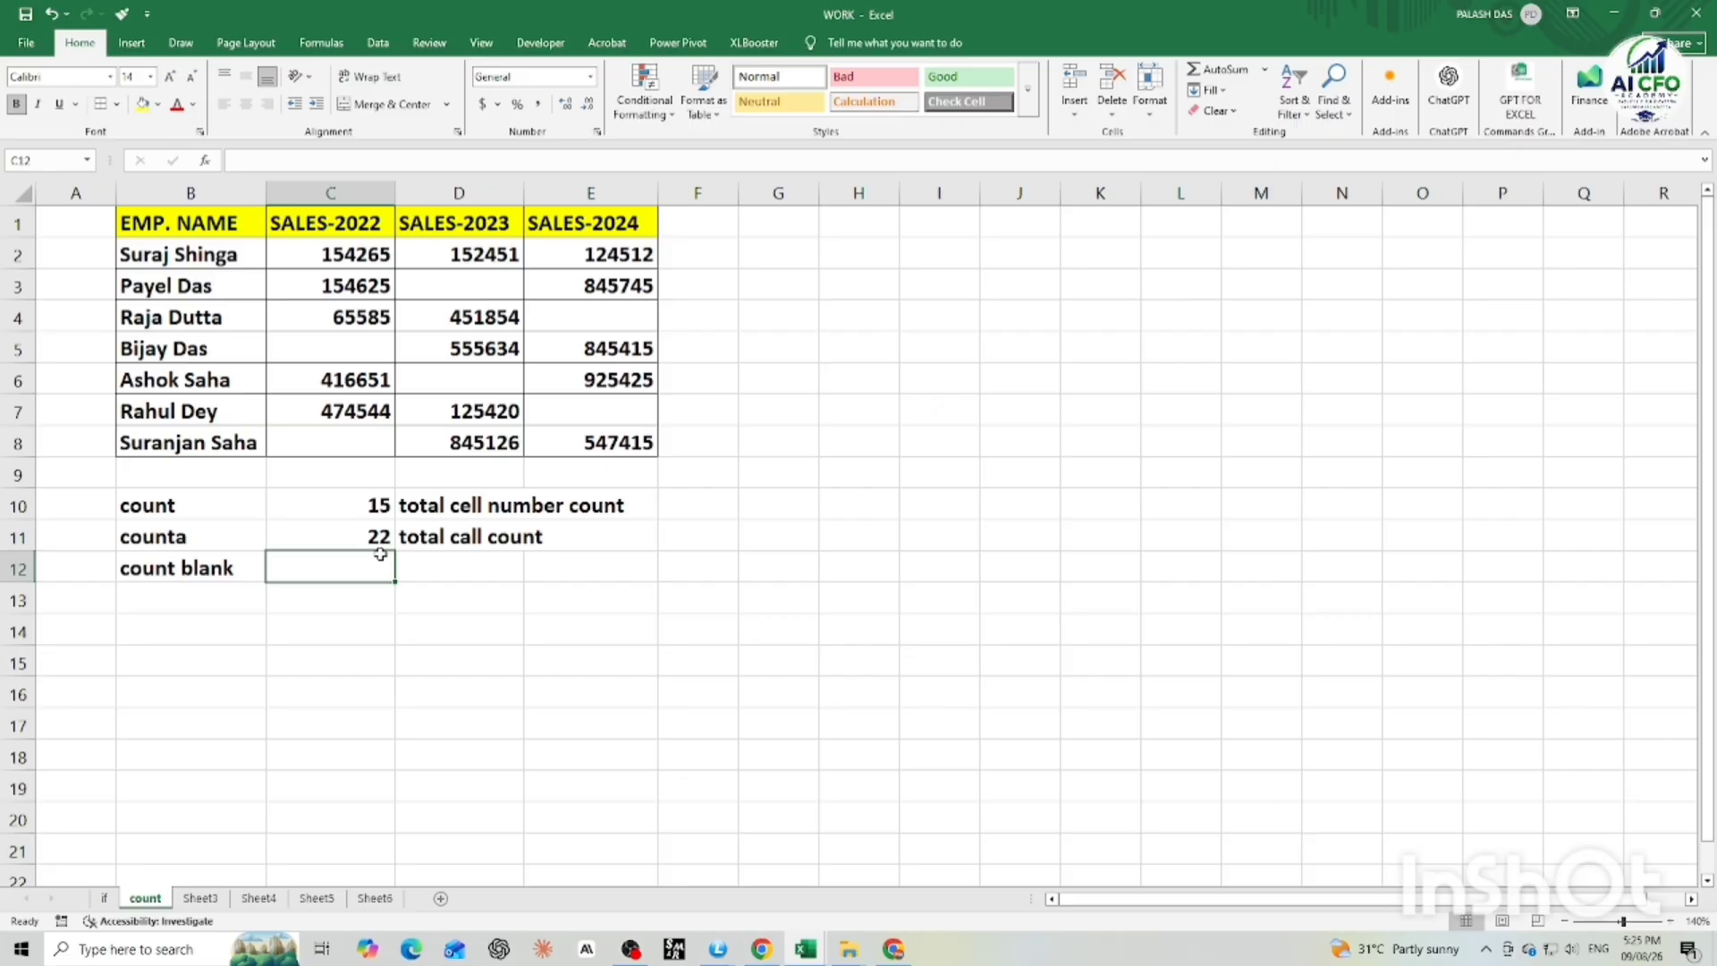
# Step: Enter a COUNTBLANK formula over B2:E8 in cell C12, beside the count blank label
pyautogui.write('=count')
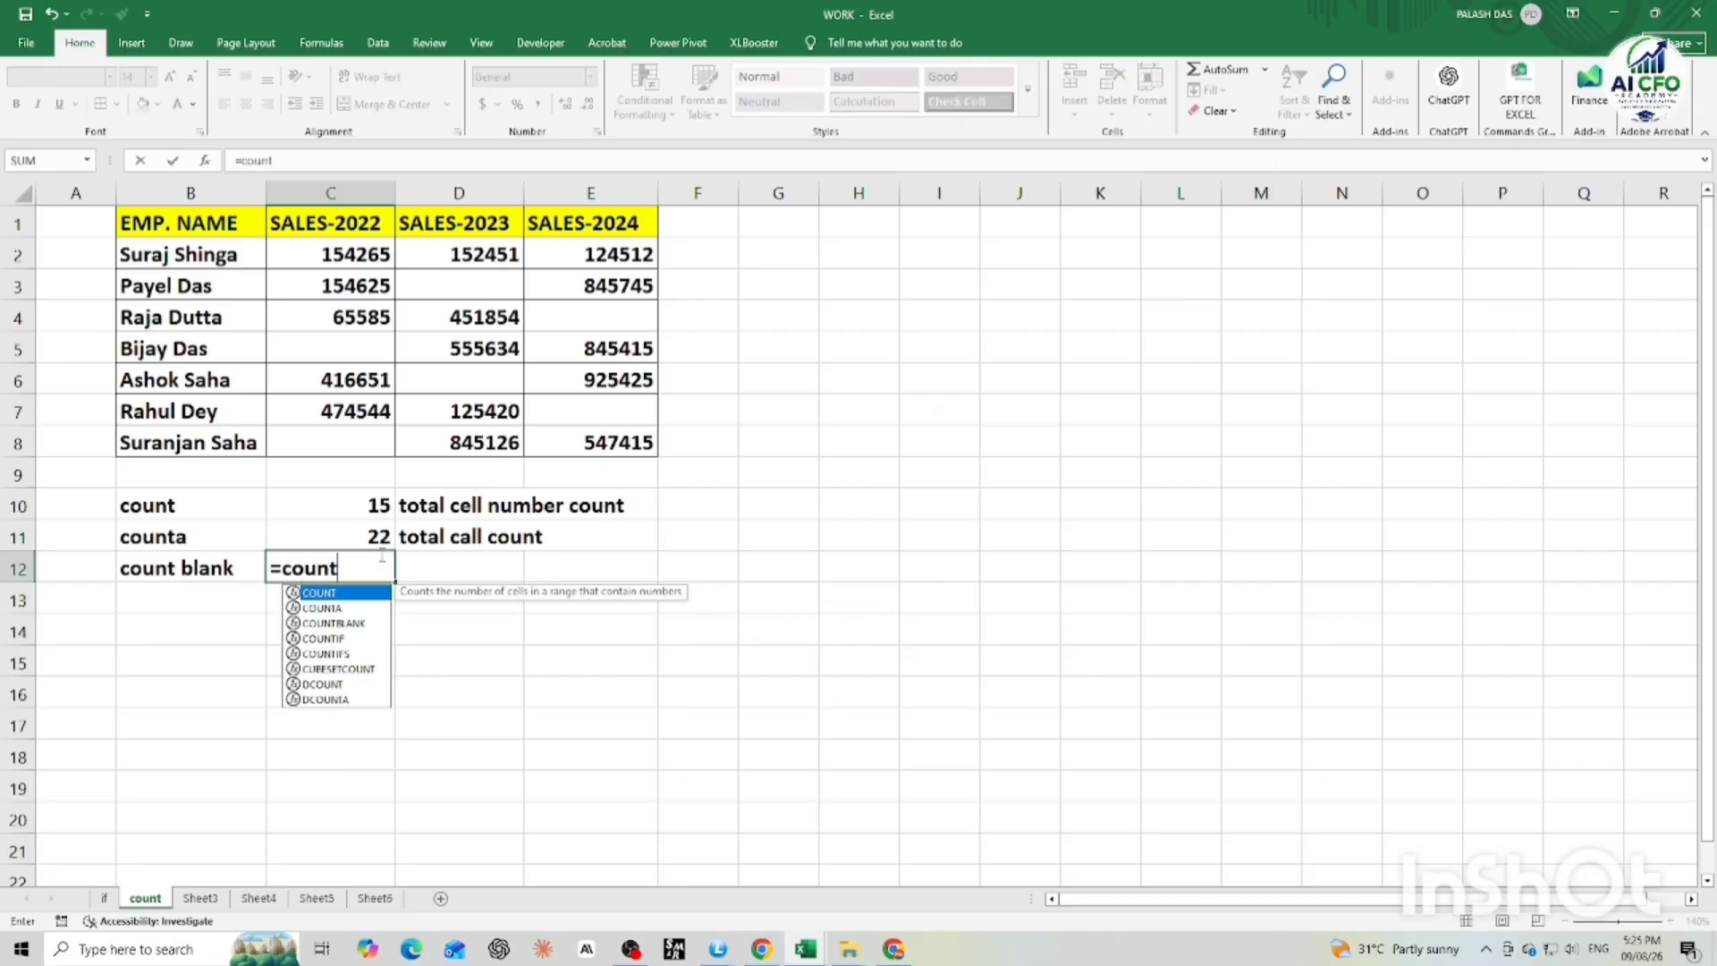
pyautogui.write('b')
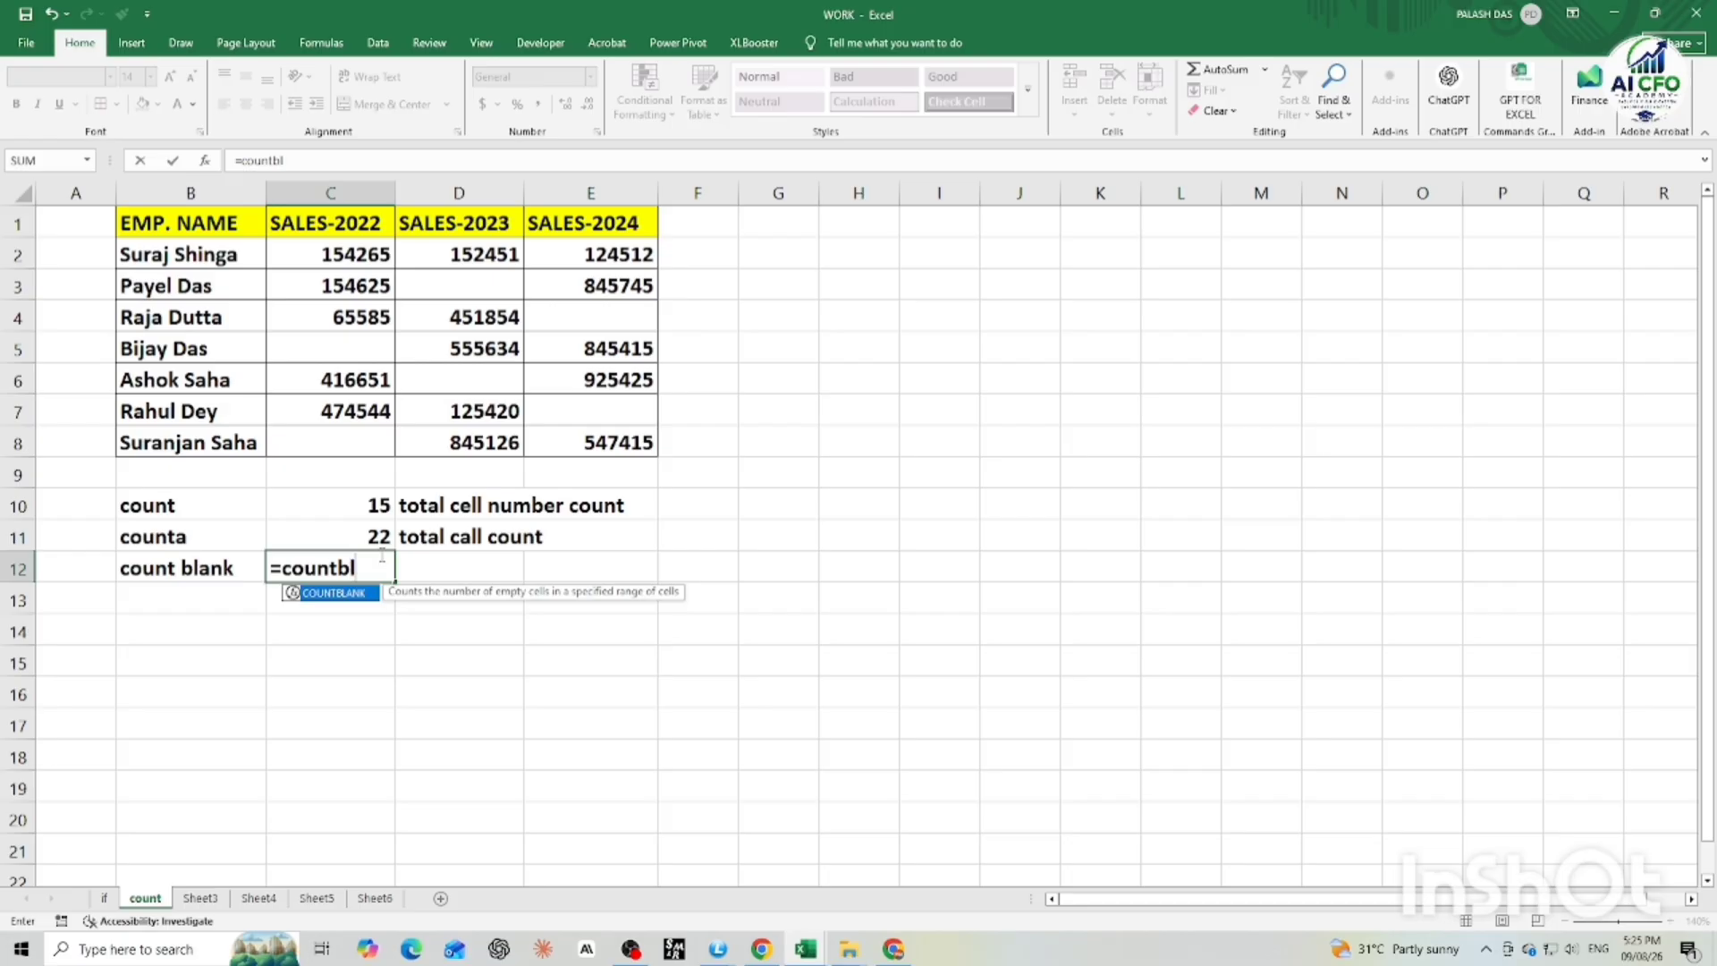
pyautogui.write('lank')
pyautogui.press('Tab')
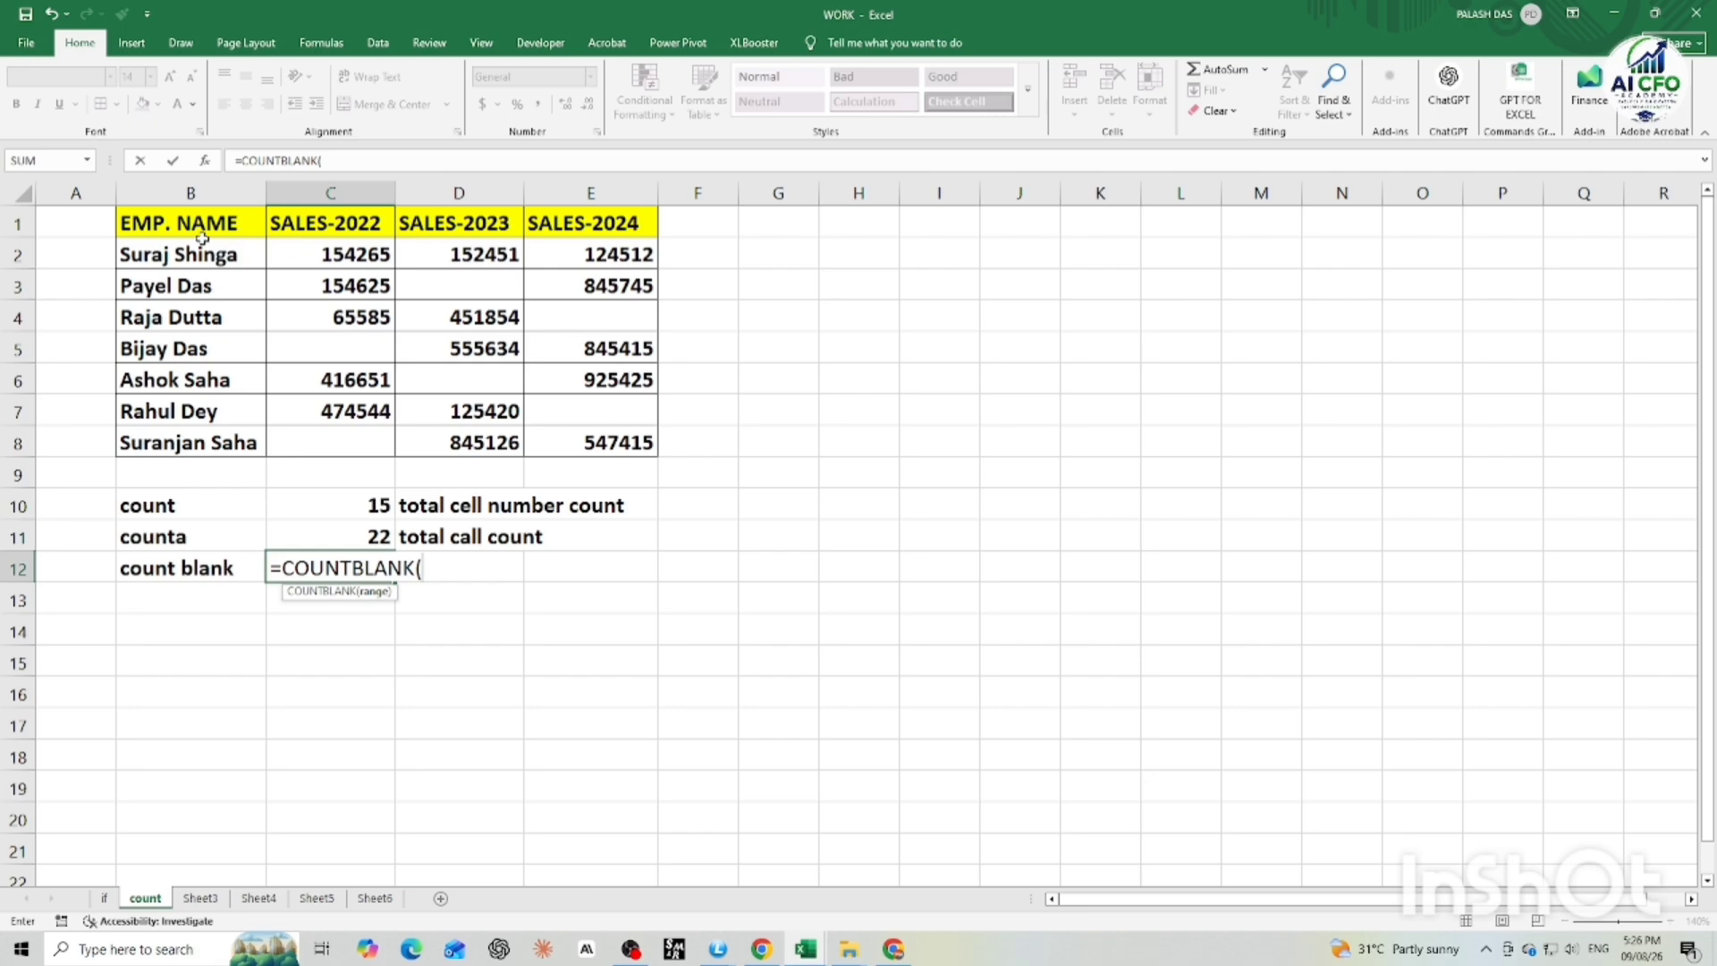
pyautogui.click(176, 251)
pyautogui.moveTo(175, 251); pyautogui.dragTo(580, 441)
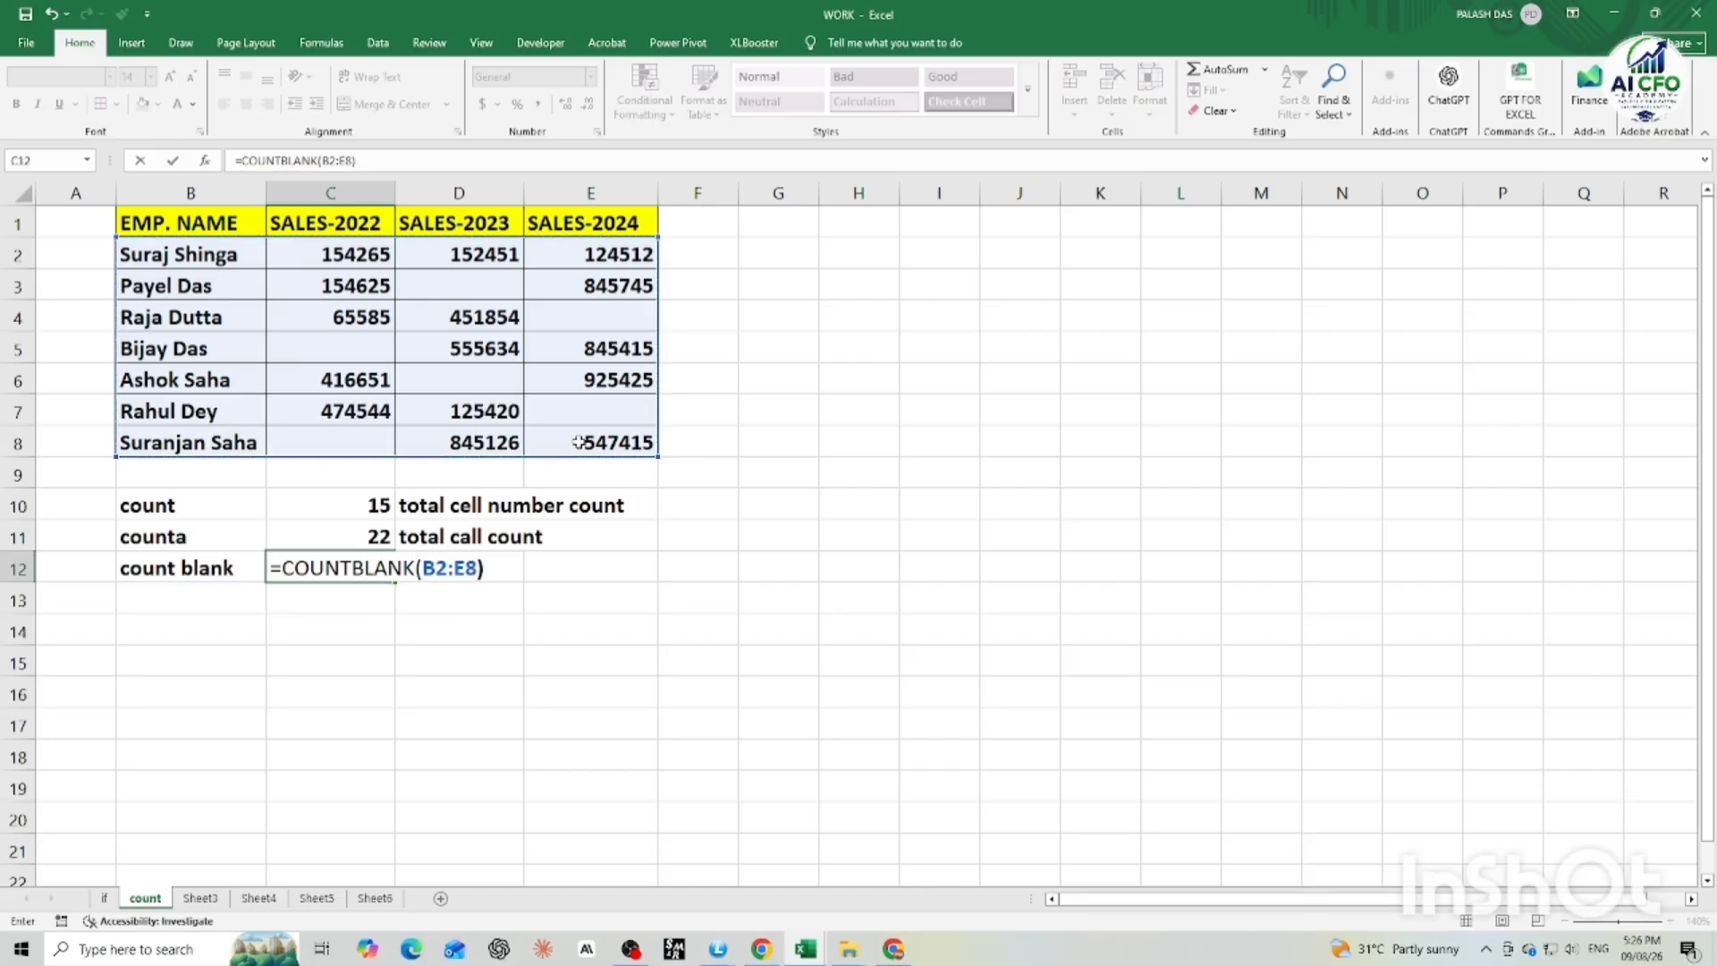
pyautogui.press('Return')
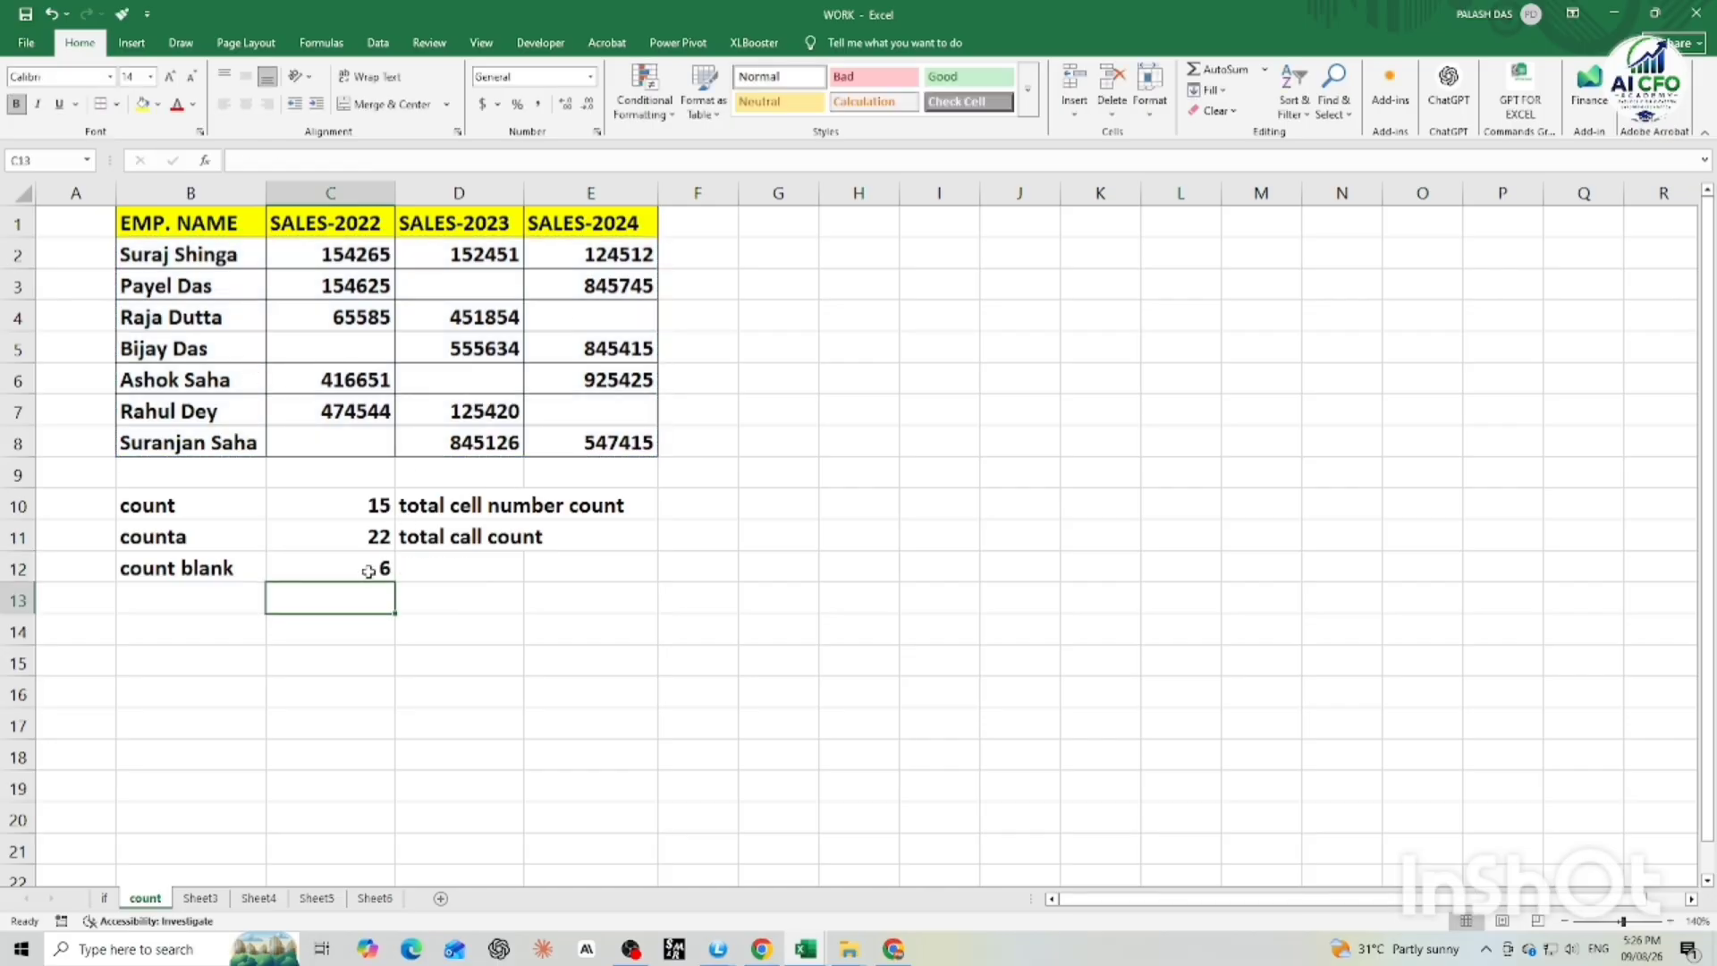
# Step: Write the note "total blank cell count" in D12, beside the COUNTBLANK result
pyautogui.click(437, 573)
pyautogui.write('to')
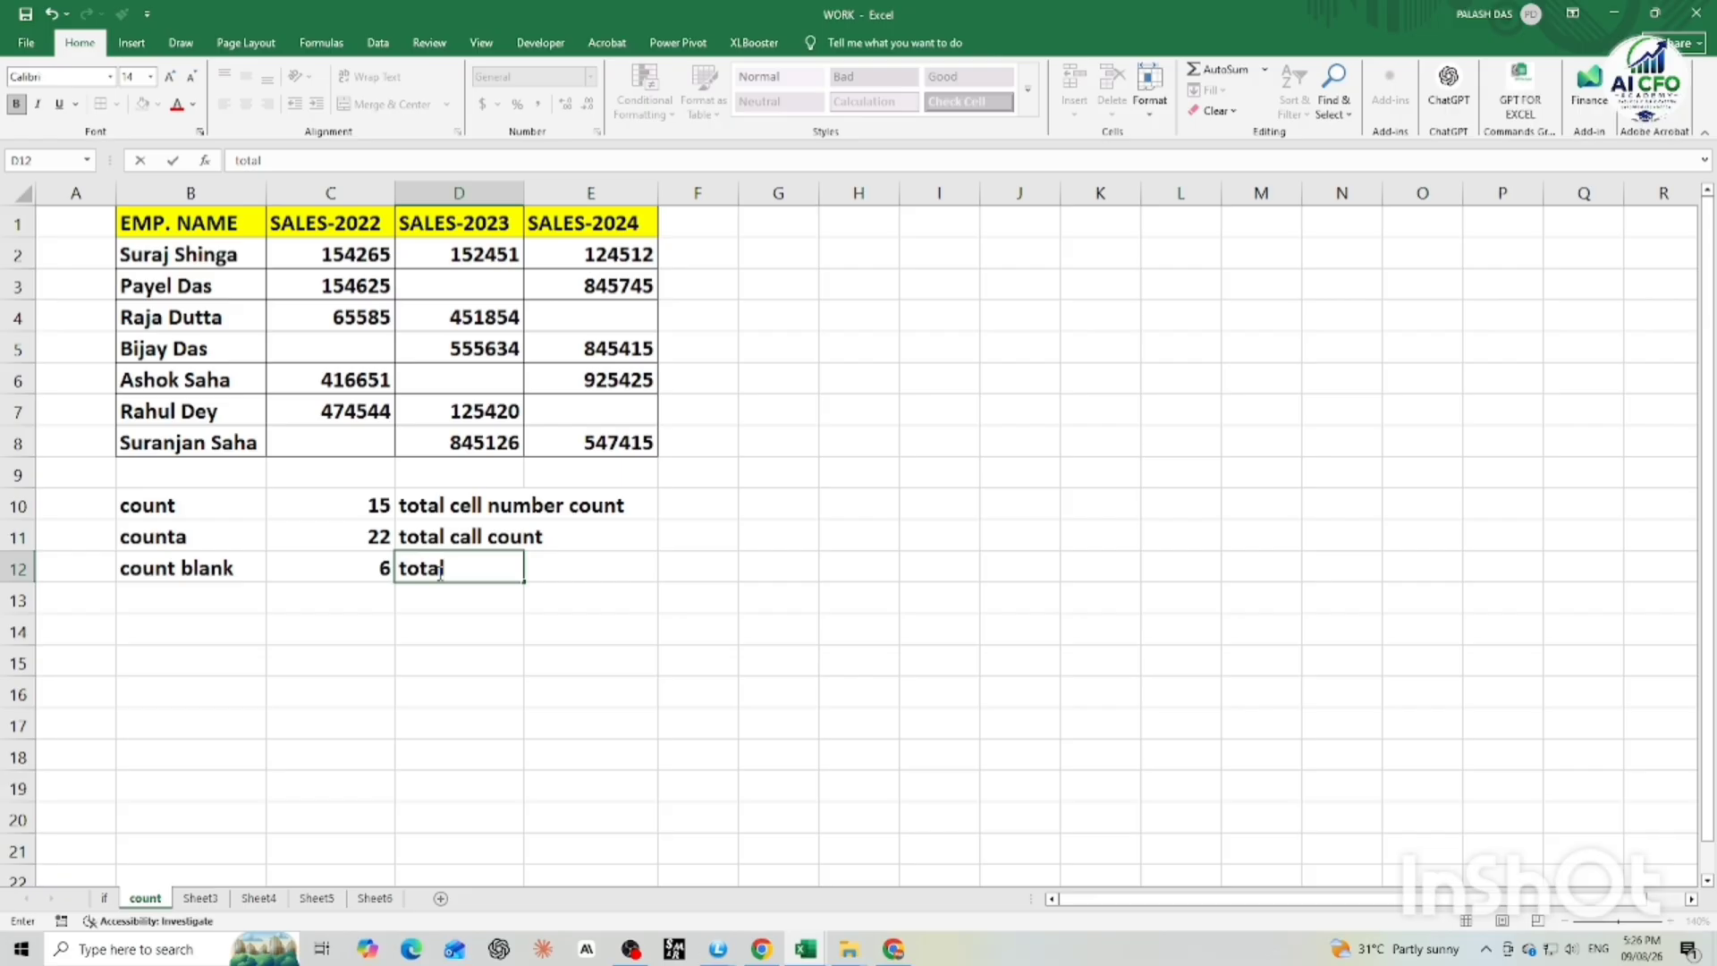
pyautogui.write('tal blank cell')
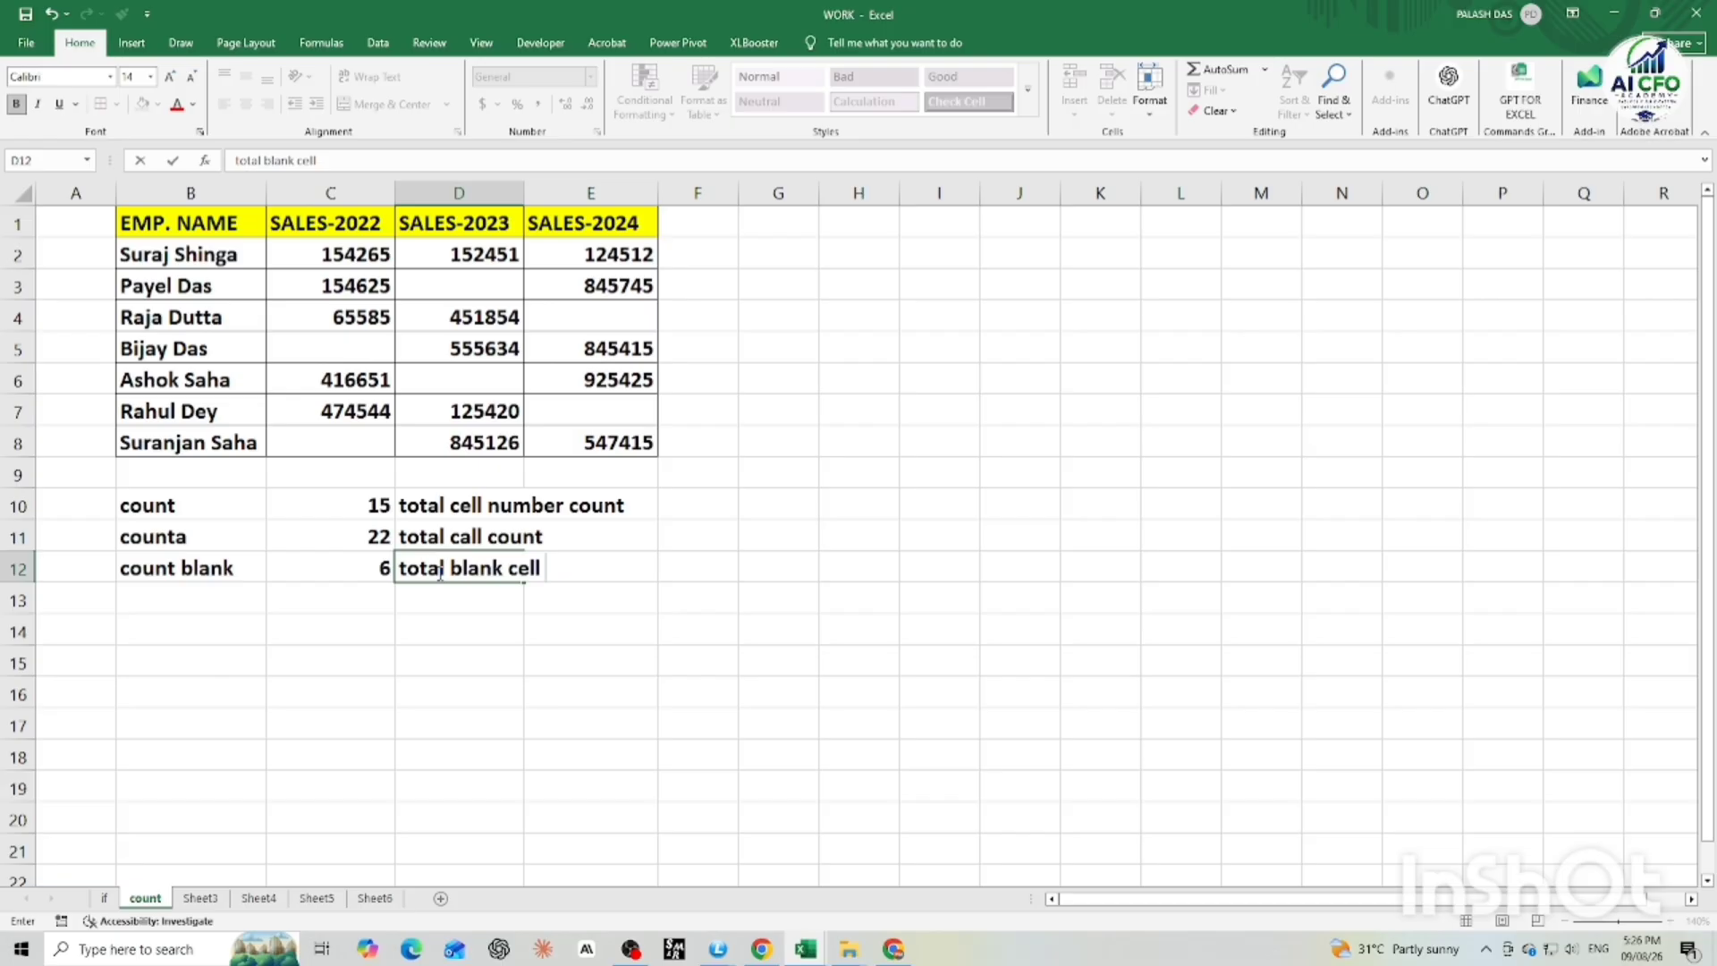
pyautogui.write('count')
pyautogui.click(632, 693)
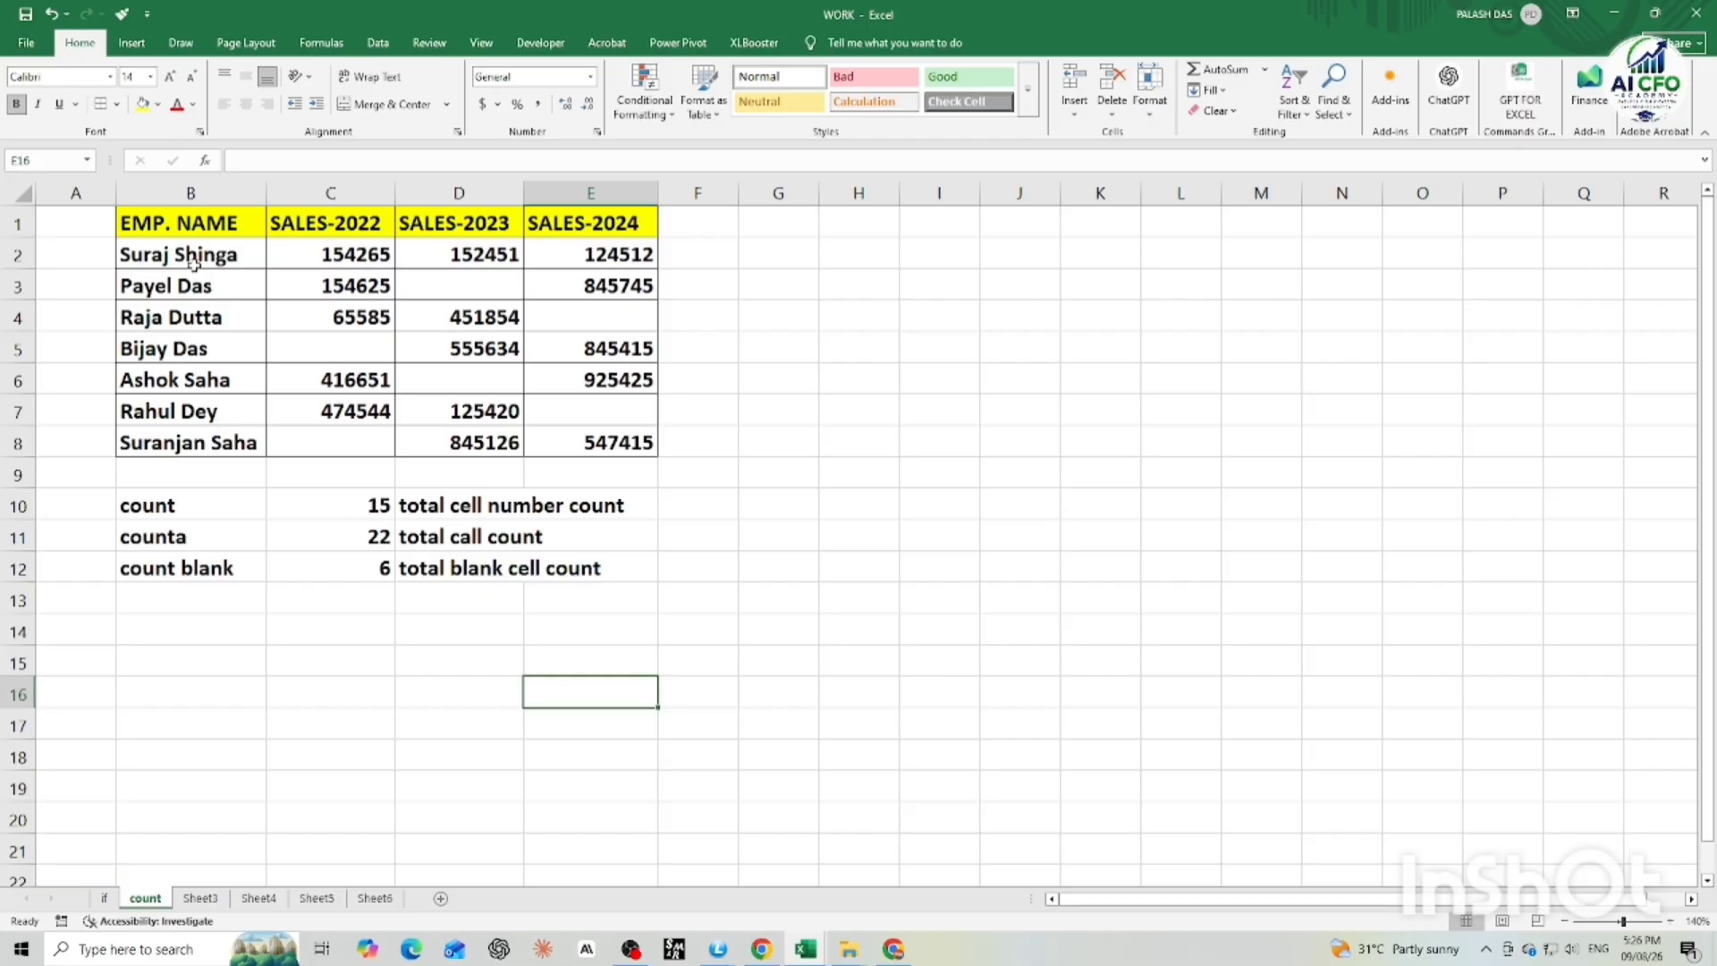
# Step: Go through the empty cells of the three sales columns one by one to check what COUNTBLANK includes
pyautogui.click(362, 342)
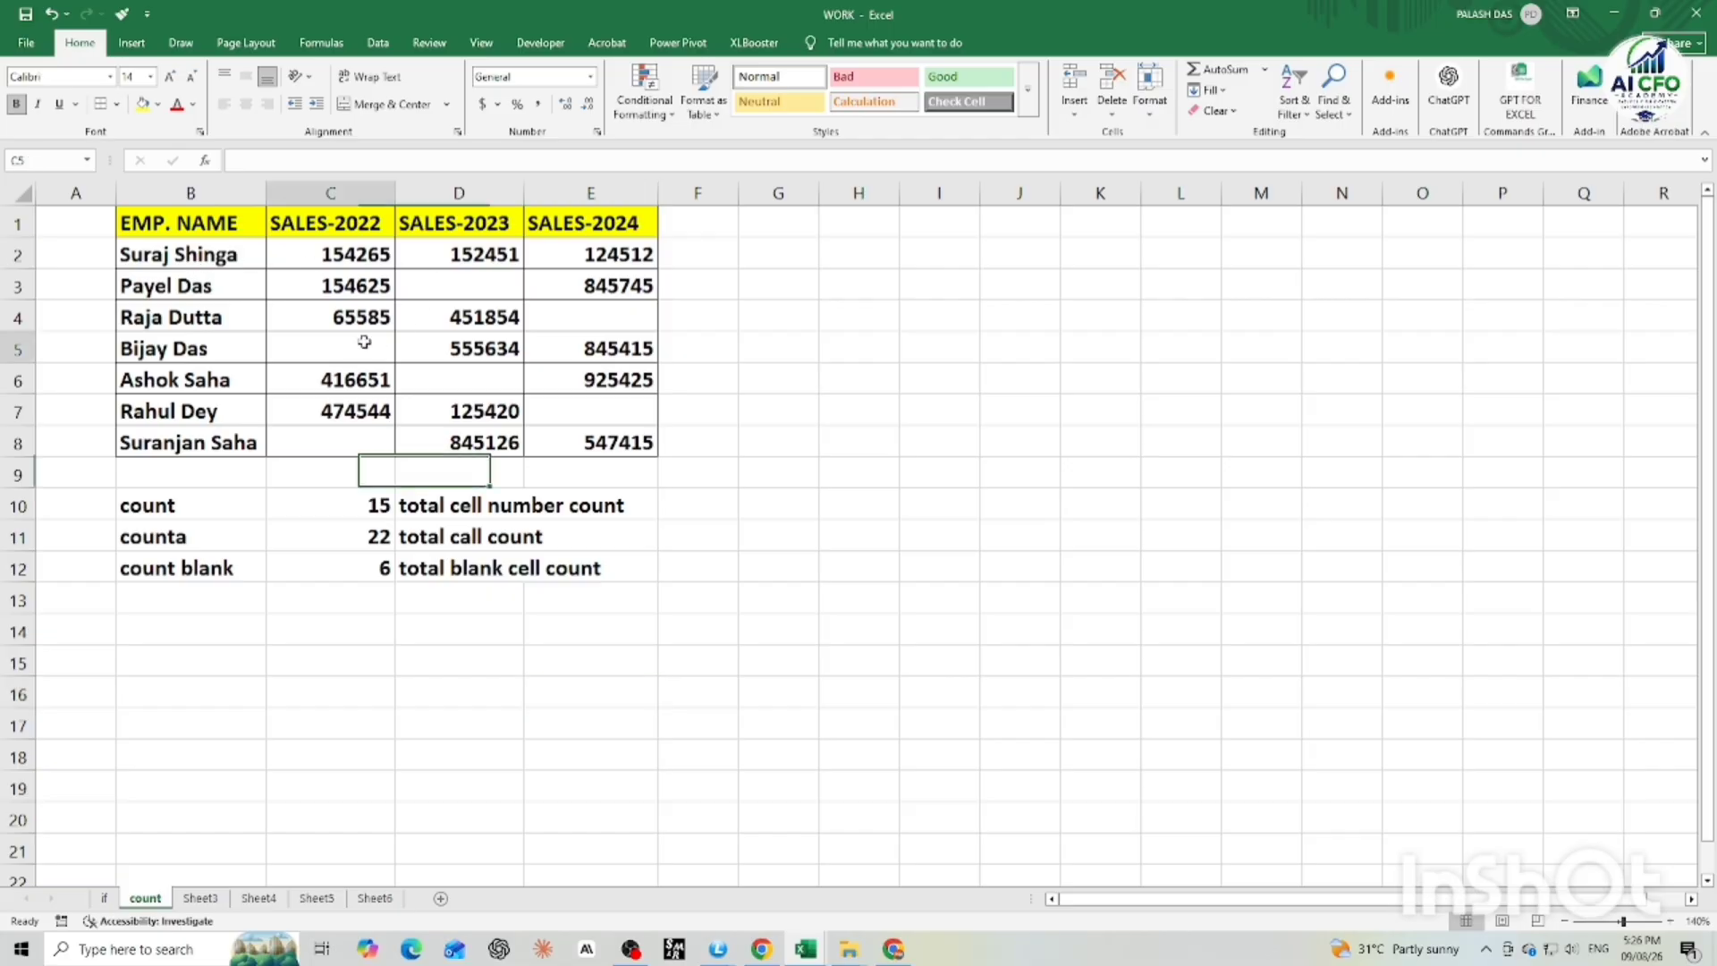
pyautogui.click(355, 437)
pyautogui.click(447, 284)
pyautogui.click(480, 387)
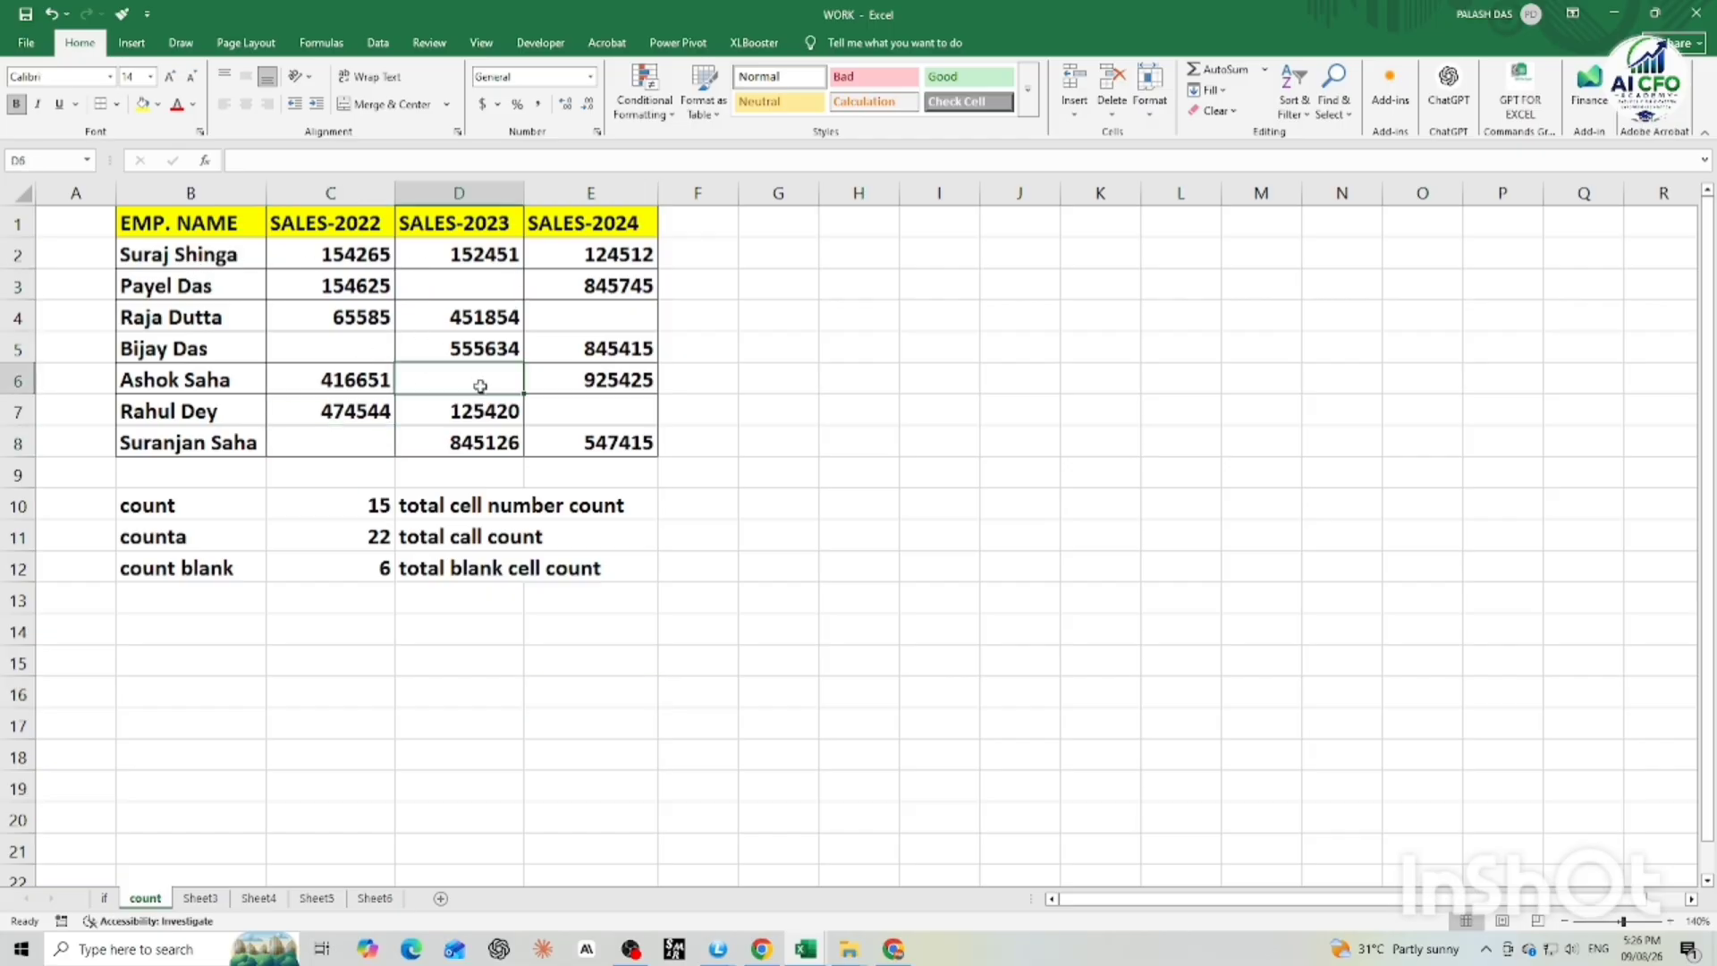
pyautogui.click(599, 318)
pyautogui.click(606, 412)
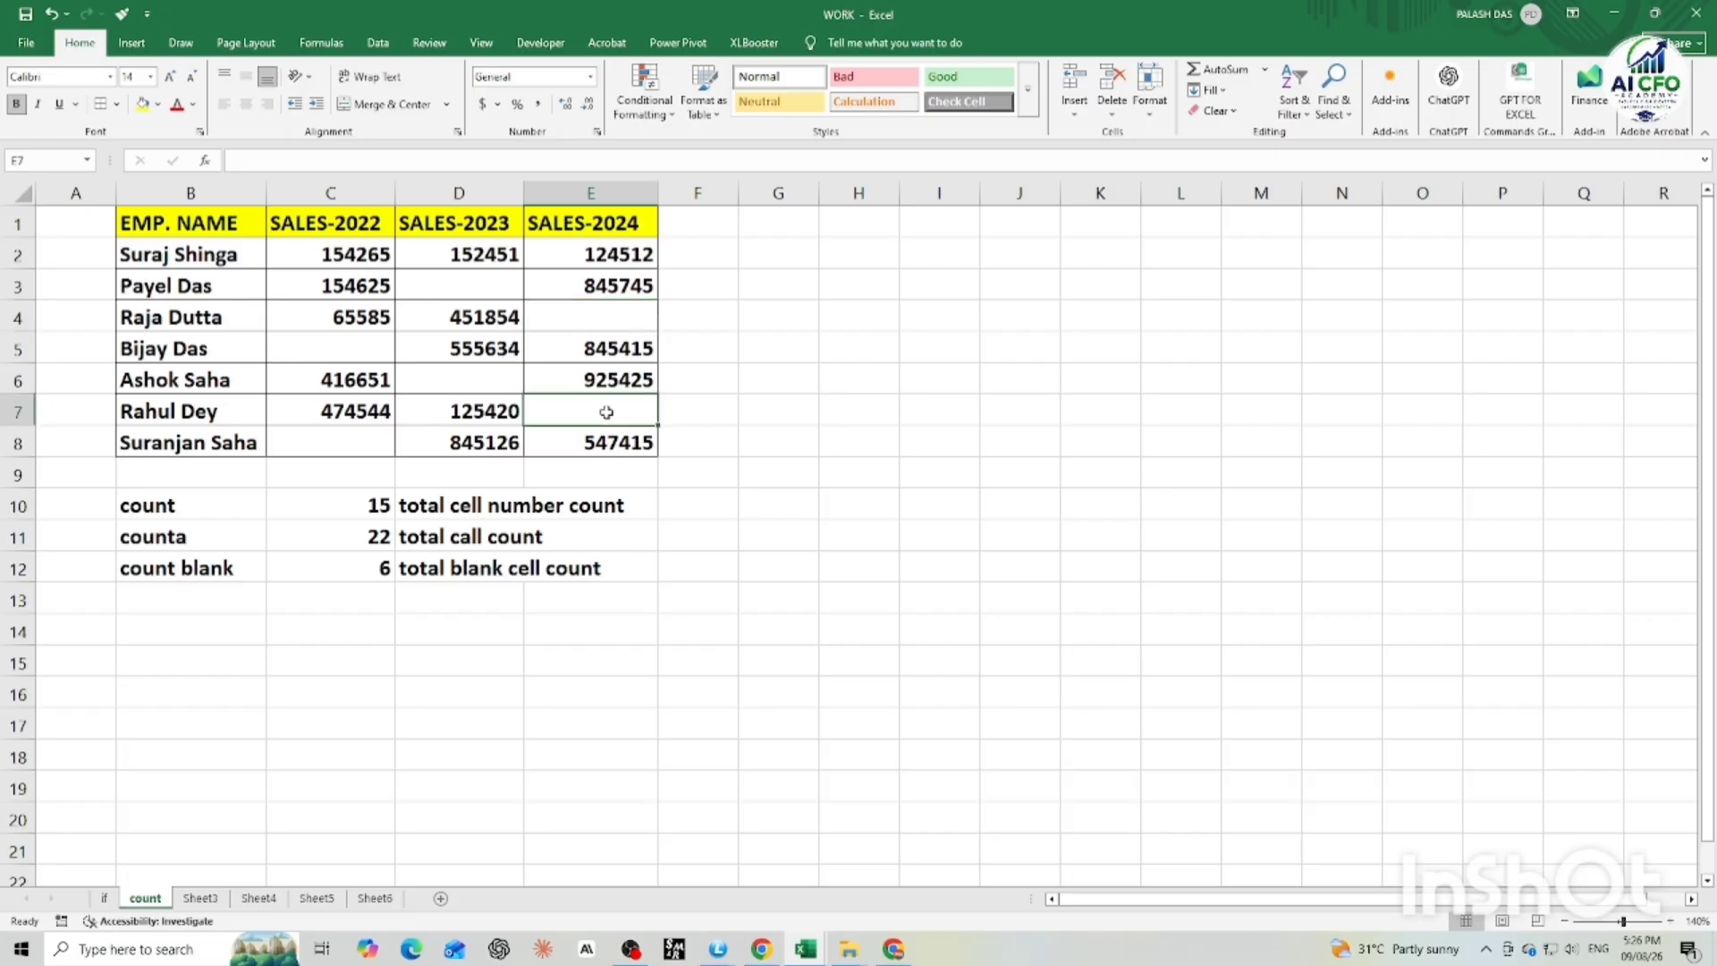
pyautogui.click(765, 694)
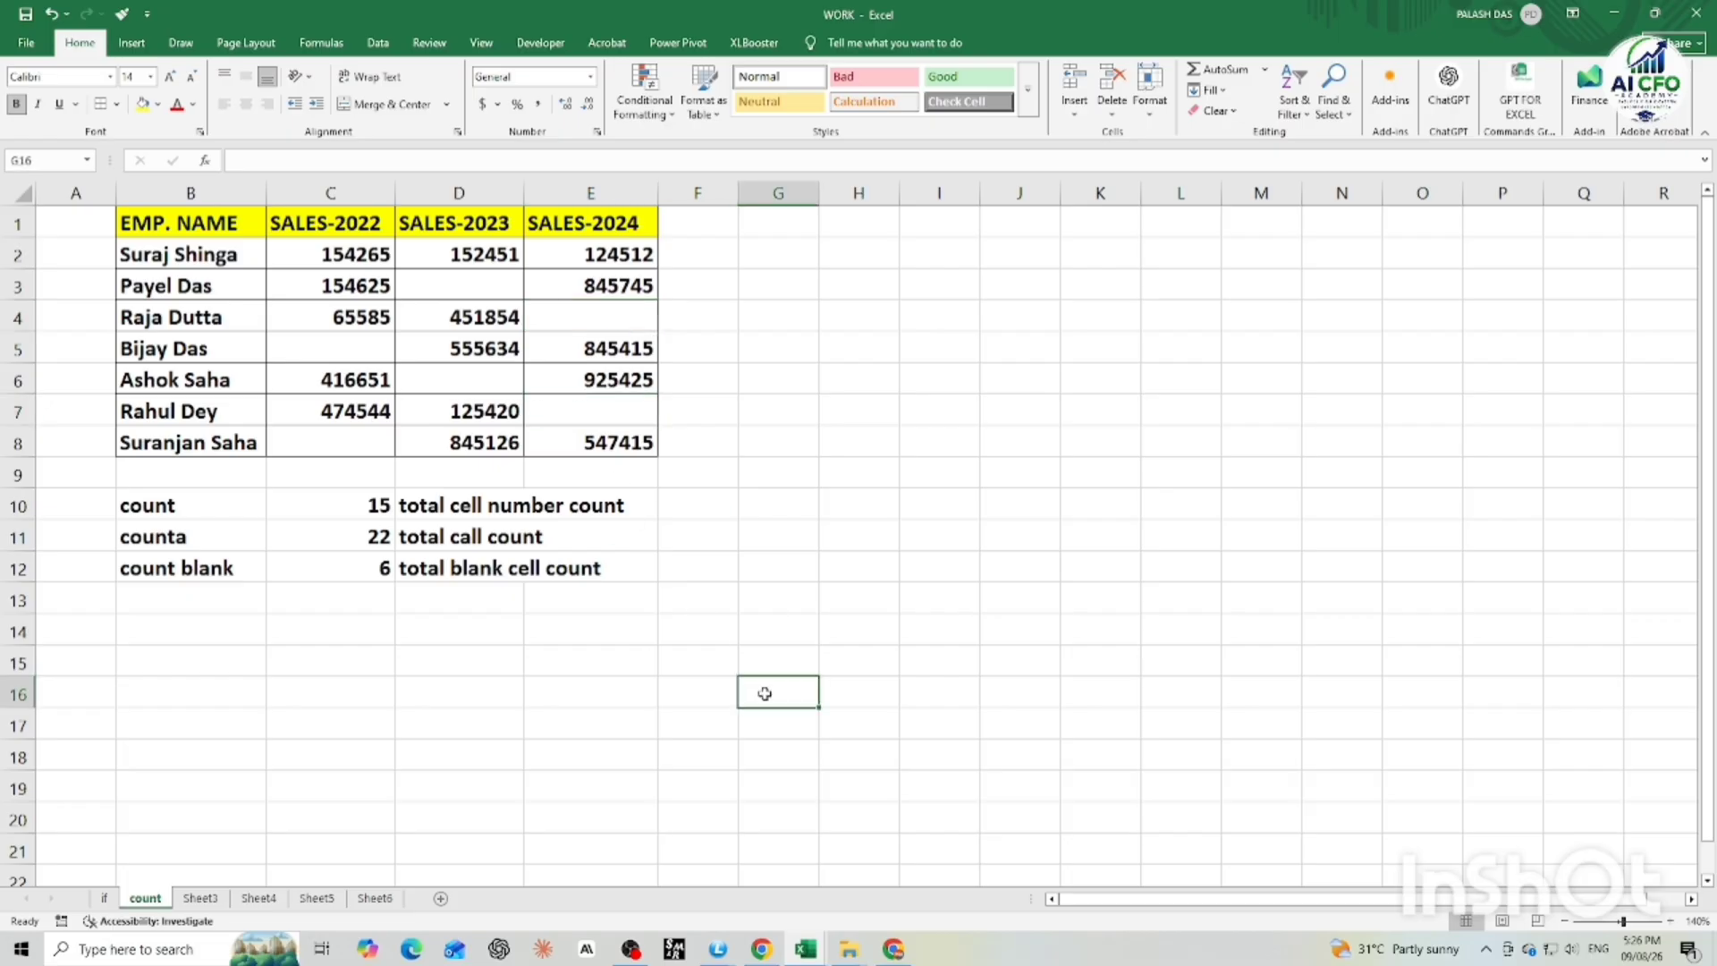